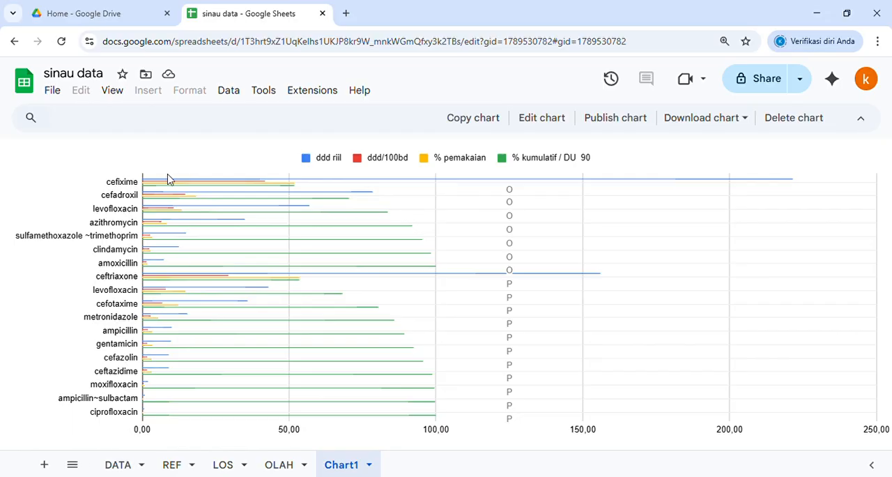
Step: Open the DATA sheet and examine the Obat, Jumlah, Waktu Kunjungan / admisi and Waktu Entri Farmasi entries in row 12
{"action": "mouse_move", "coordinate": [165, 184]}
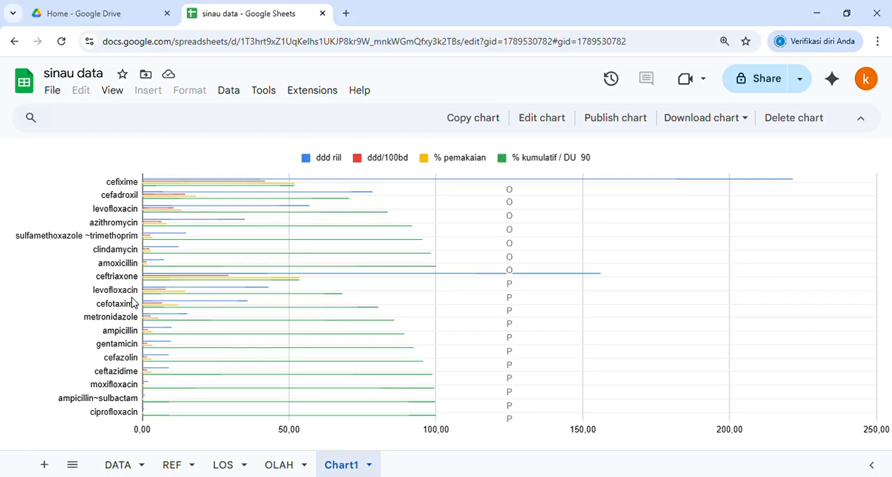
{"action": "left_click", "coordinate": [124, 466]}
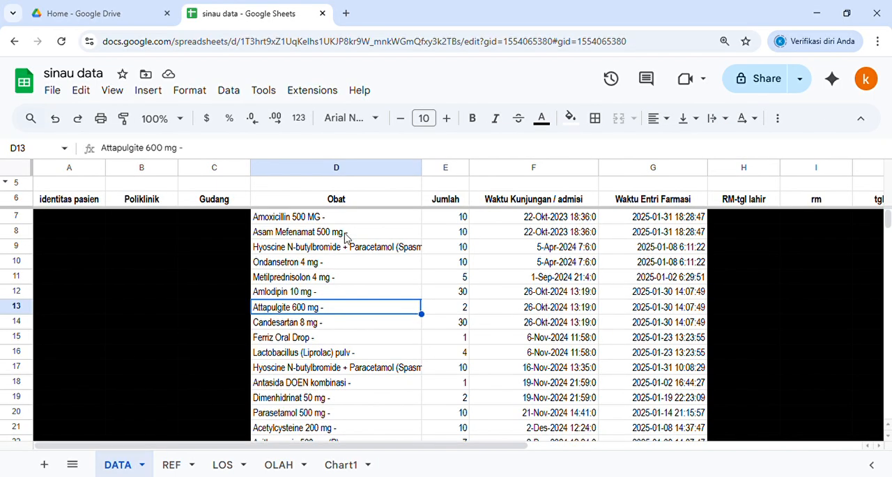
{"action": "left_click", "coordinate": [361, 187]}
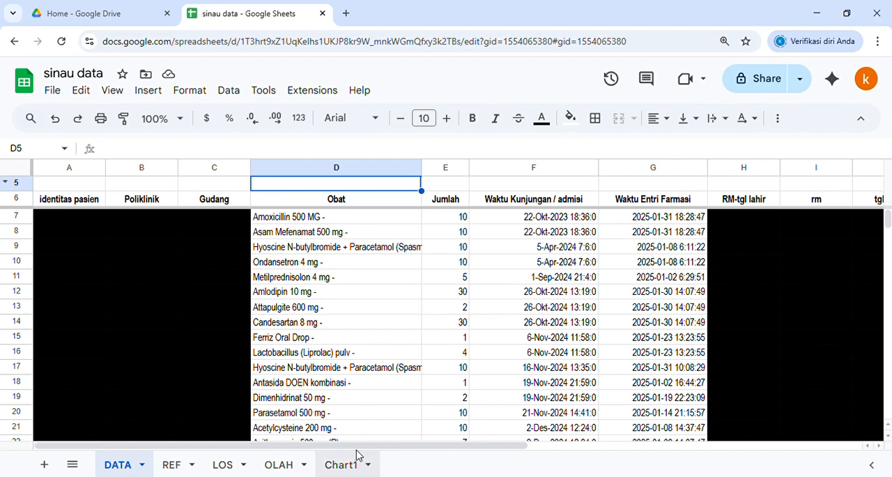
{"action": "left_click_drag", "start_coordinate": [360, 450], "coordinate": [410, 444]}
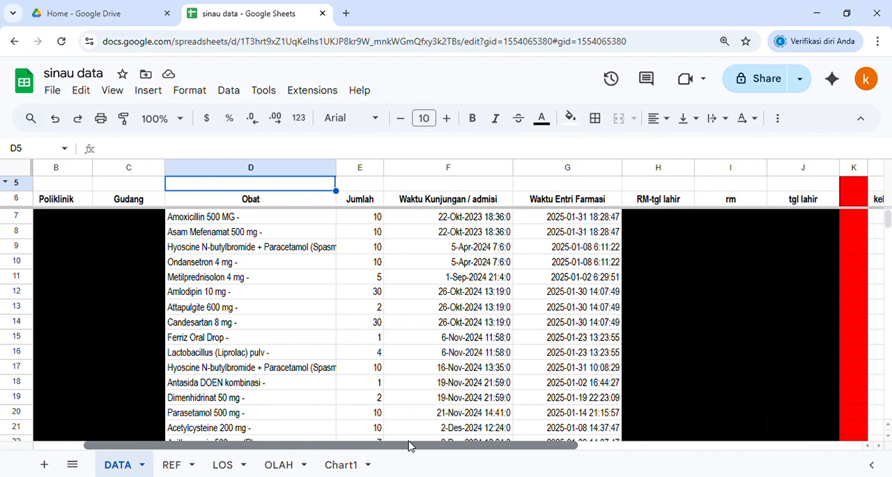
{"action": "left_click", "coordinate": [248, 291]}
{"action": "left_click", "coordinate": [376, 293]}
{"action": "type", "text": "30"}
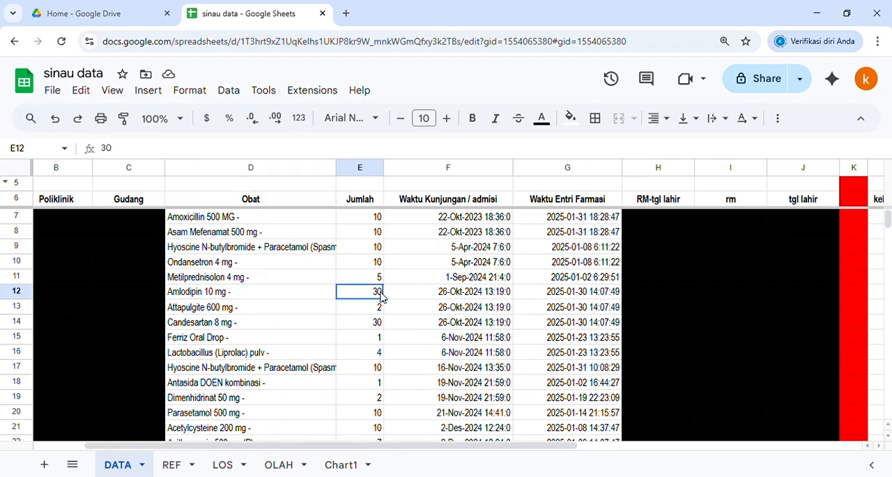
{"action": "left_click", "coordinate": [441, 292]}
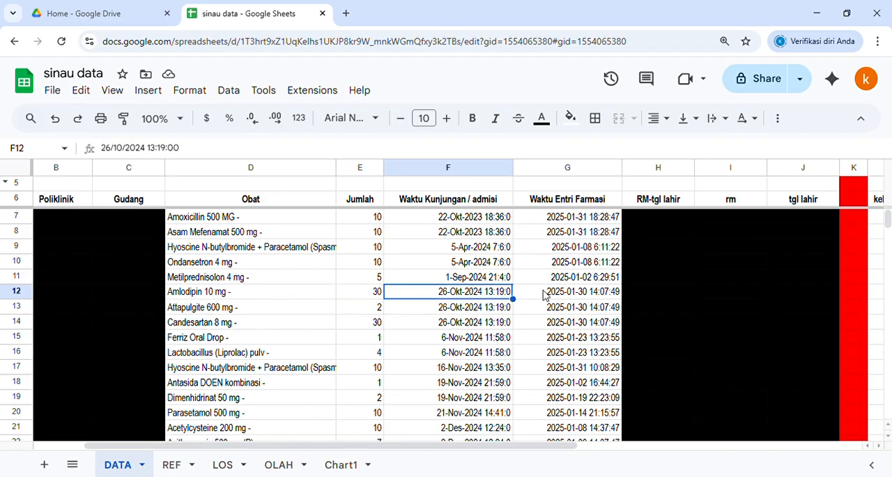
{"action": "left_click", "coordinate": [545, 295]}
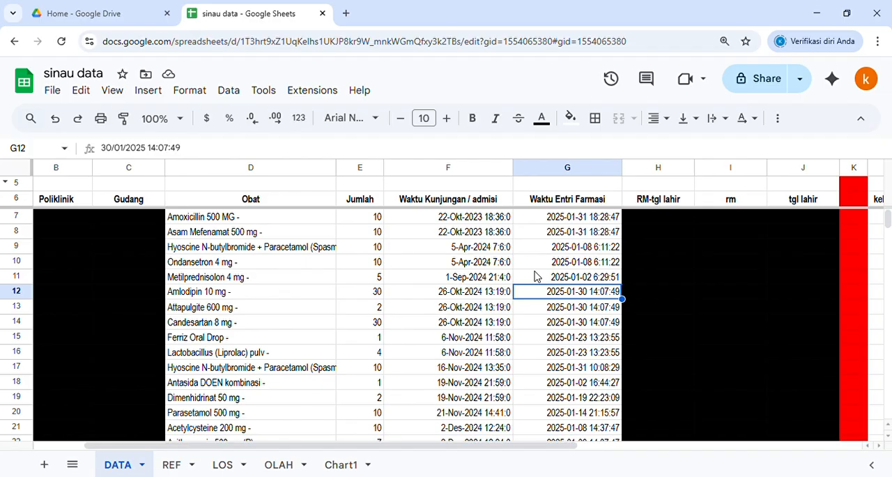
Step: Look over the Poliklinik column and the neighbouring Obat entries in the DATA sheet
{"action": "left_click", "coordinate": [75, 199]}
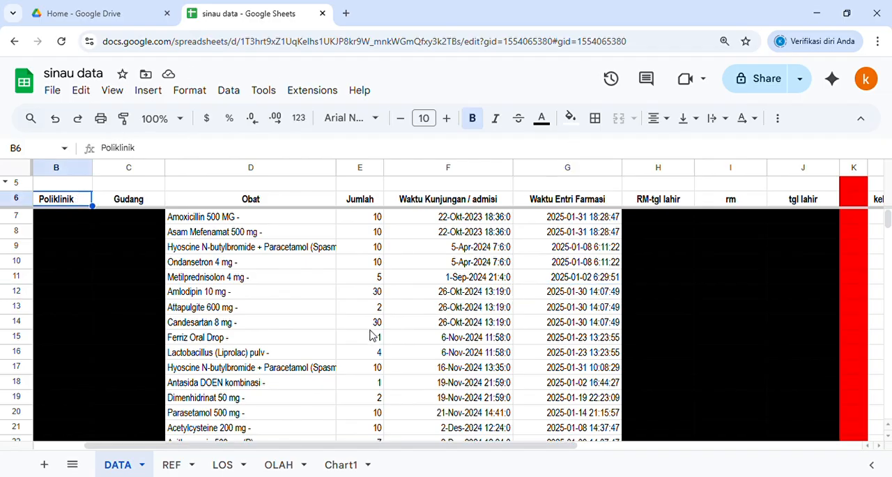
{"action": "left_click_drag", "start_coordinate": [384, 446], "coordinate": [334, 446]}
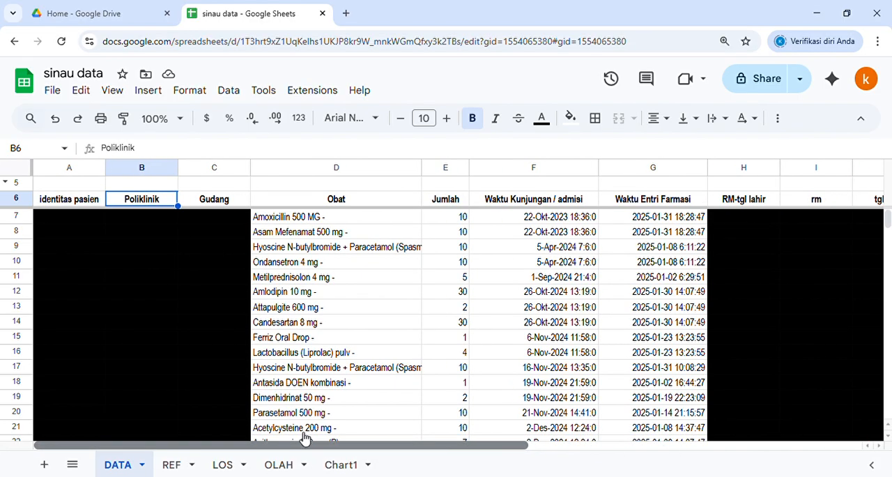
{"action": "left_click", "coordinate": [126, 171]}
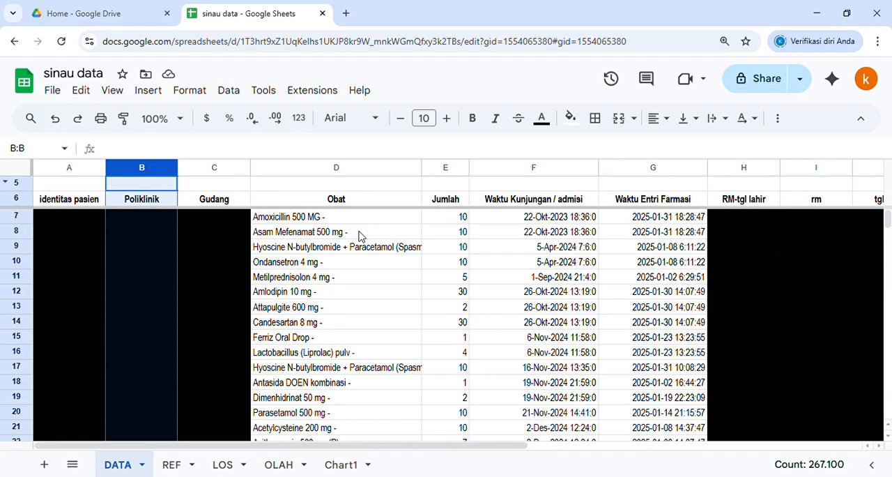
{"action": "left_click", "coordinate": [411, 262]}
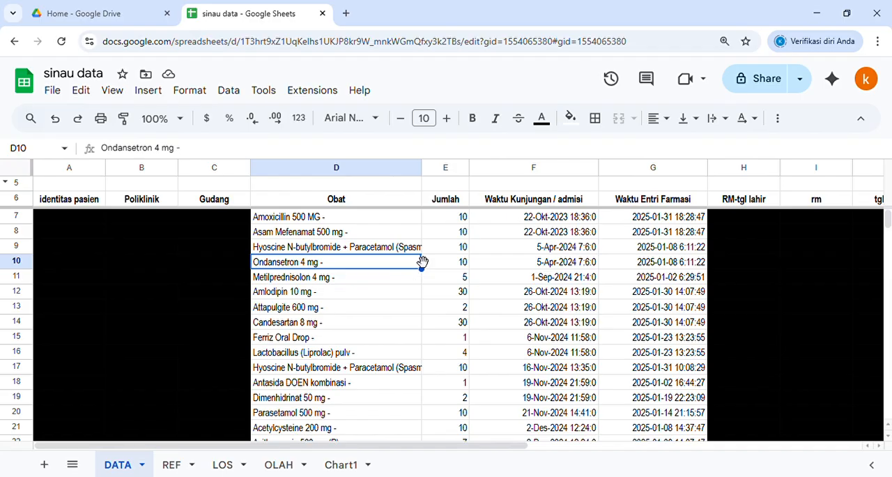
Step: Go through the DATA sheet's column headers in row 6 from identitas pasien to RM-tgl lahir
{"action": "left_click", "coordinate": [408, 188]}
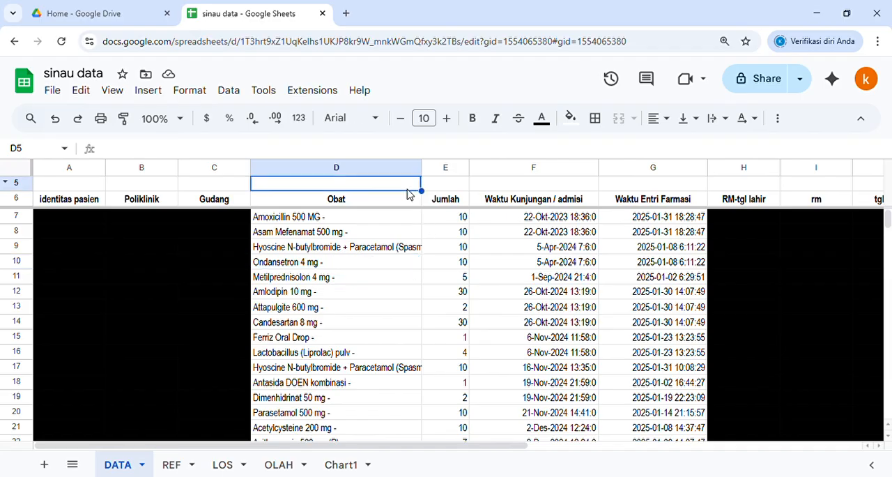
{"action": "key", "text": "Right"}
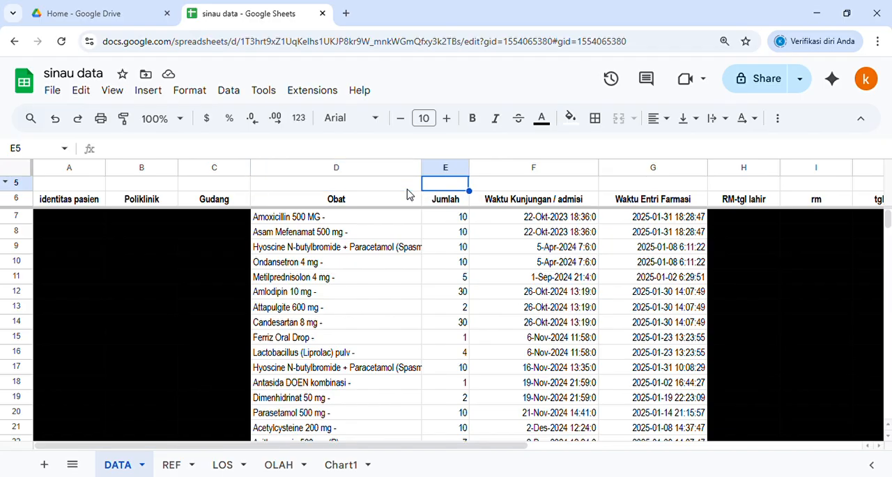
{"action": "key", "text": "Right"}
{"action": "key", "text": "Right"}
{"action": "key", "text": "Right"}
{"action": "key", "text": "Right"}
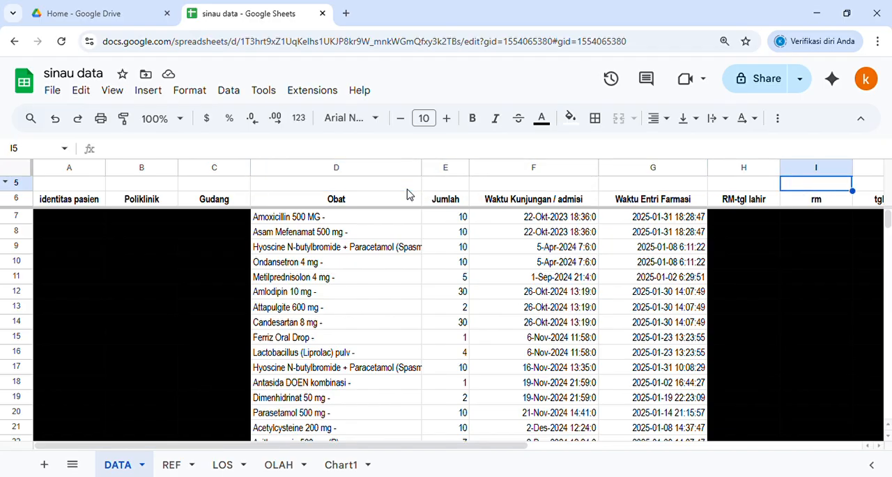
{"action": "key", "text": "Left"}
{"action": "key", "text": "Left"}
{"action": "key", "text": "Left"}
{"action": "key", "text": "Left"}
{"action": "key", "text": "Left"}
{"action": "key", "text": "Left"}
{"action": "key", "text": "Left"}
{"action": "key", "text": "Left"}
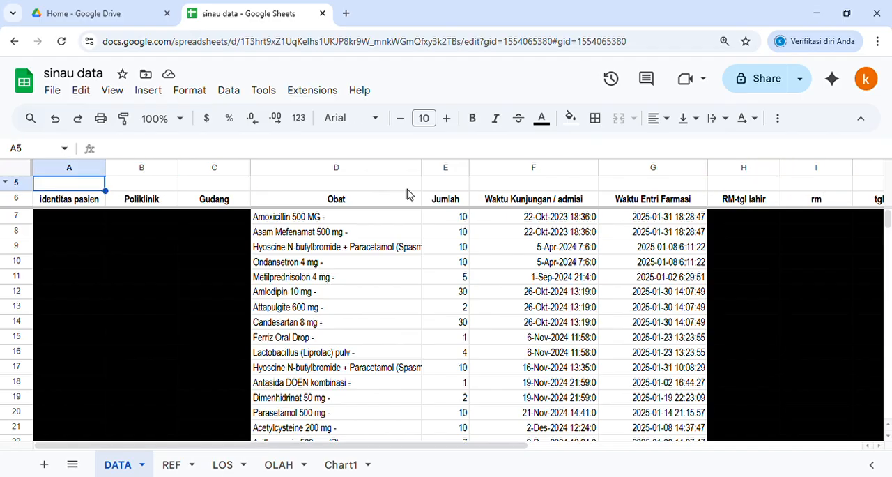
{"action": "key", "text": "Down"}
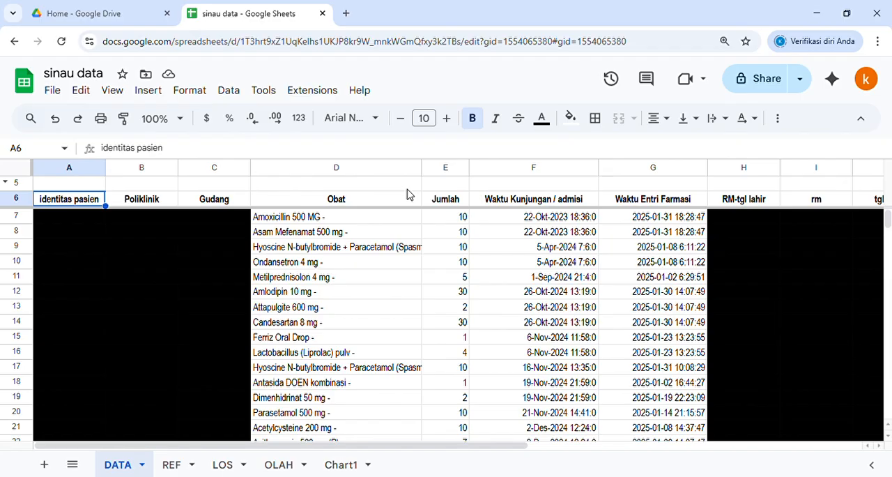
{"action": "key", "text": "Right"}
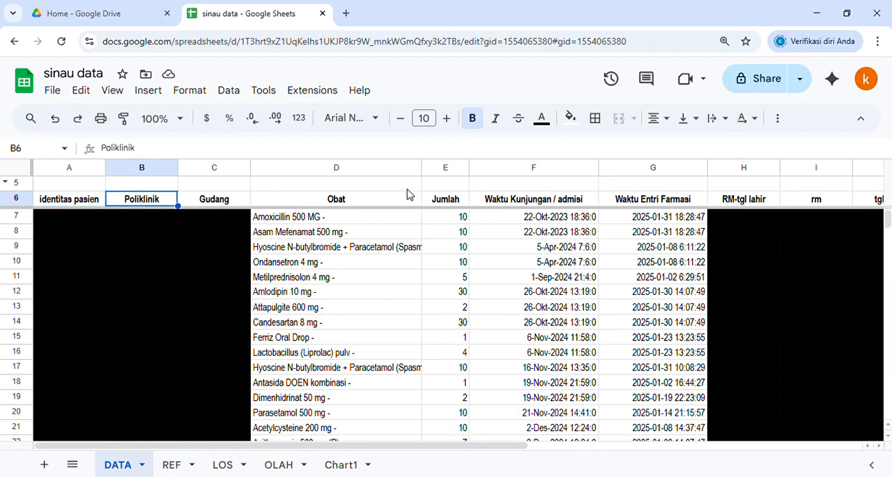
{"action": "key", "text": "Right"}
{"action": "key", "text": "Right"}
{"action": "key", "text": "Right"}
{"action": "key", "text": "Right"}
{"action": "key", "text": "Right"}
{"action": "key", "text": "Right"}
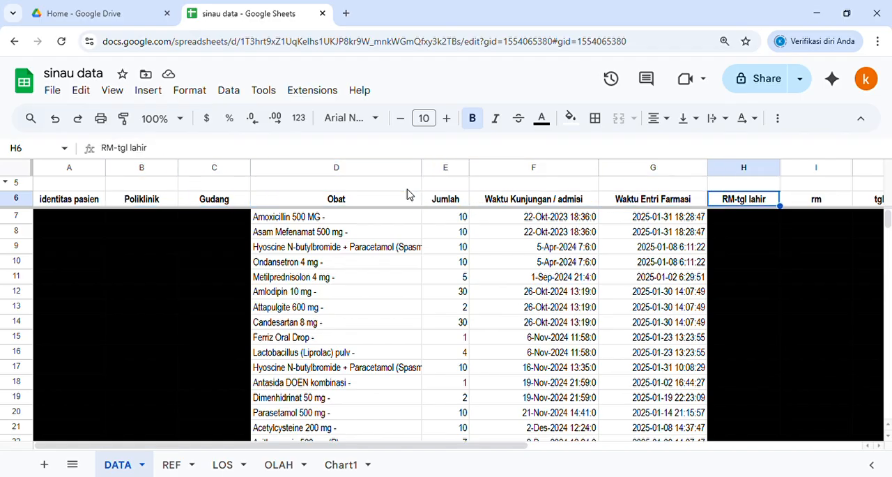
Step: Inspect the row 7 formulas that derive RM-tgl lahir, rm and tgl lahir in the DATA sheet
{"action": "key", "text": "Down"}
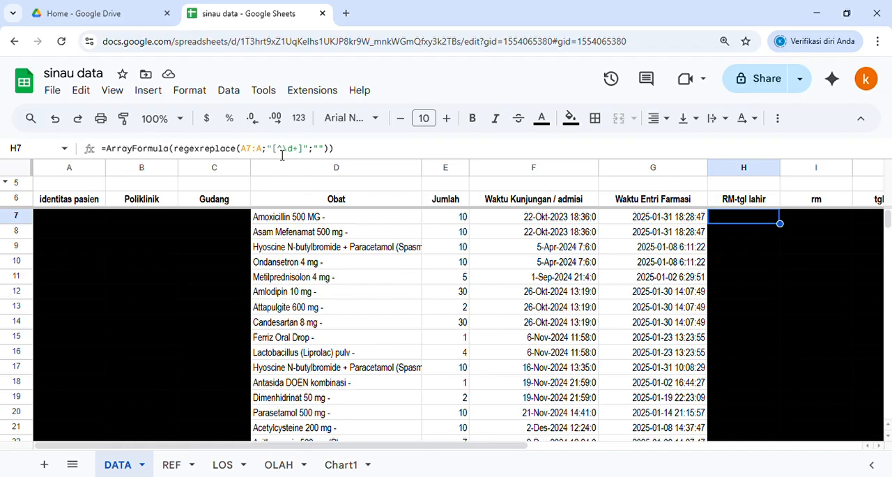
{"action": "key", "text": "Right"}
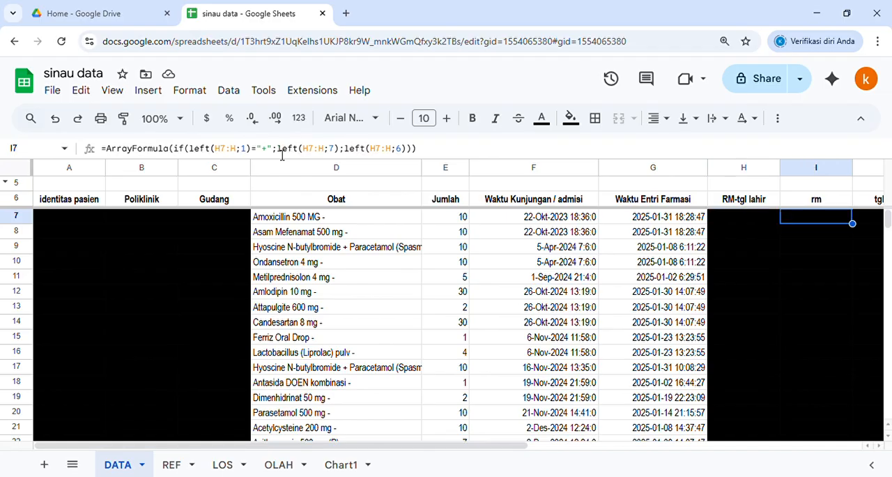
{"action": "key", "text": "Right"}
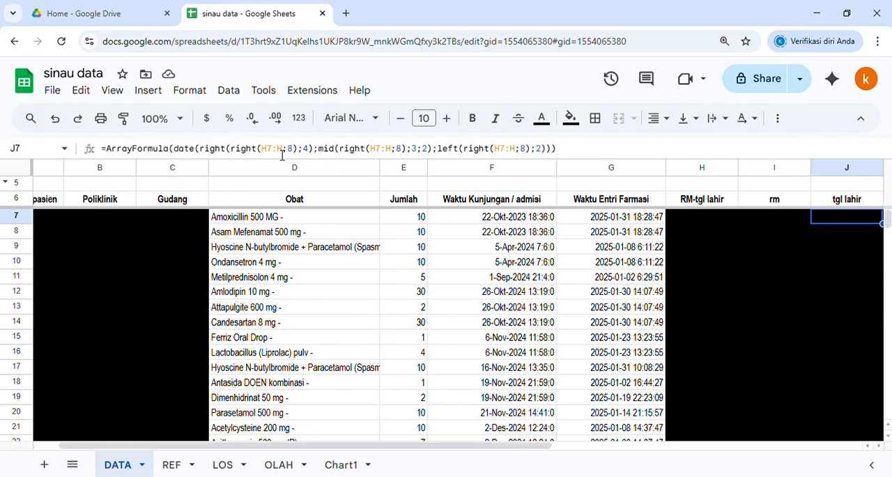
{"action": "key", "text": "Left"}
{"action": "key", "text": "Right"}
{"action": "key", "text": "Right"}
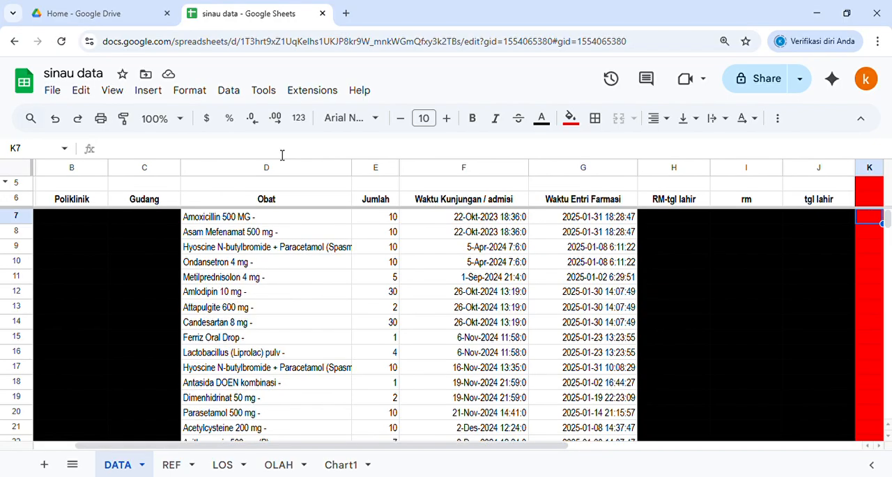
Step: Examine the ddd lookup formula in M7 and the derived column headers from kekuatan sediaan to rute
{"action": "key", "text": "Right"}
{"action": "key", "text": "Right"}
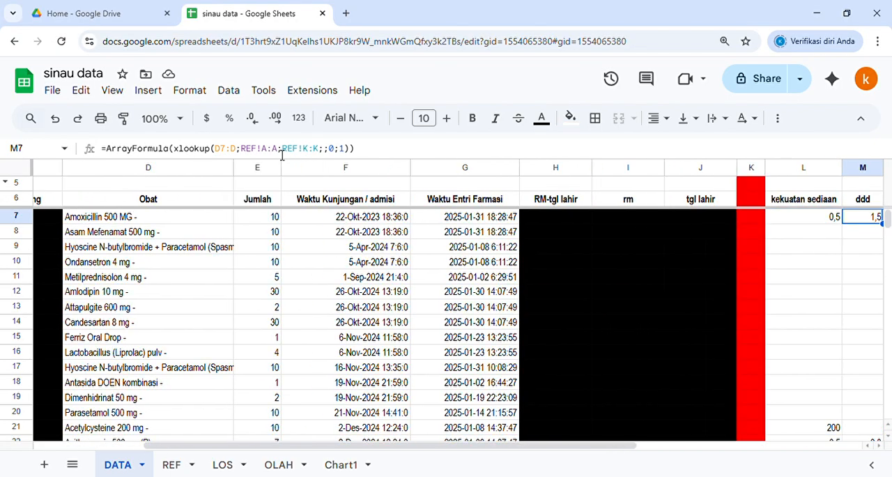
{"action": "key", "text": "Up"}
{"action": "key", "text": "Right"}
{"action": "key", "text": "Right"}
{"action": "key", "text": "Right"}
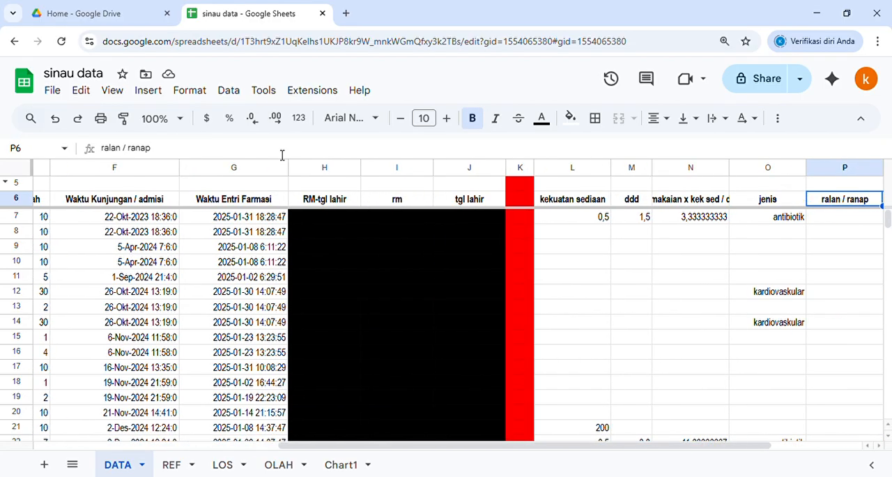
{"action": "key", "text": "Right"}
{"action": "key", "text": "Right"}
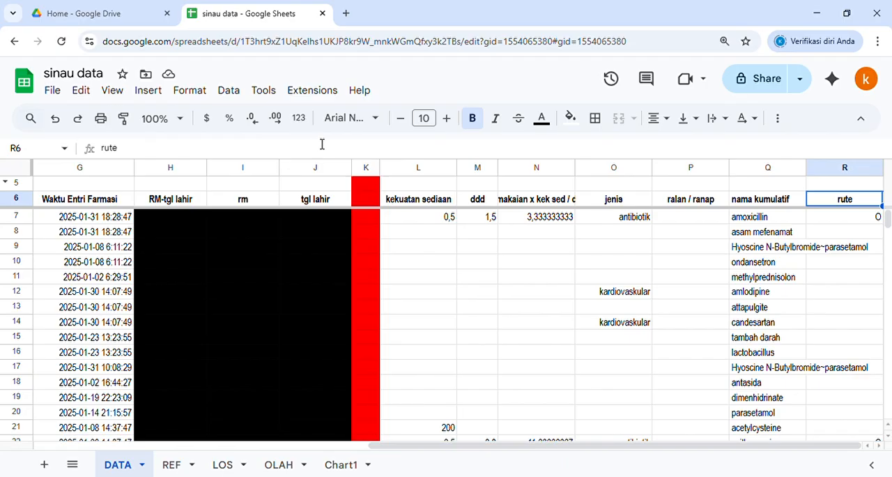
Step: Compare the REF sheet's KOMPILASI drug names with the Obat column of the DATA sheet
{"action": "left_click", "coordinate": [175, 468]}
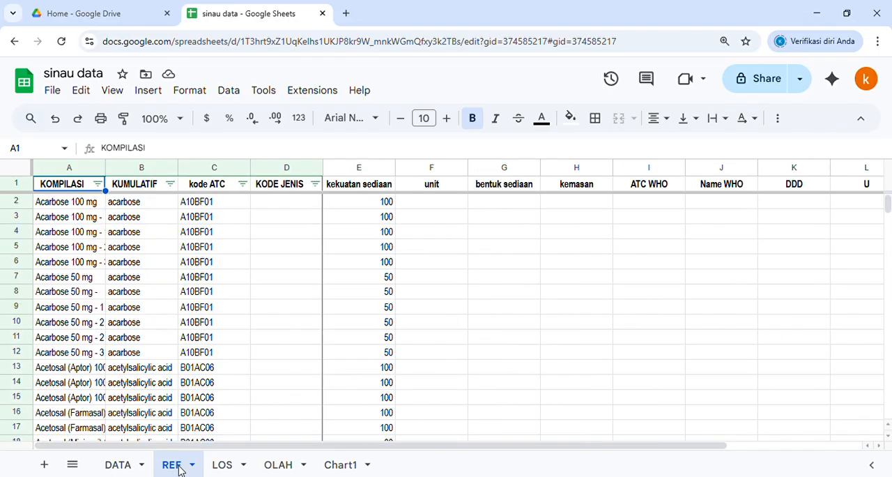
{"action": "left_click", "coordinate": [78, 205]}
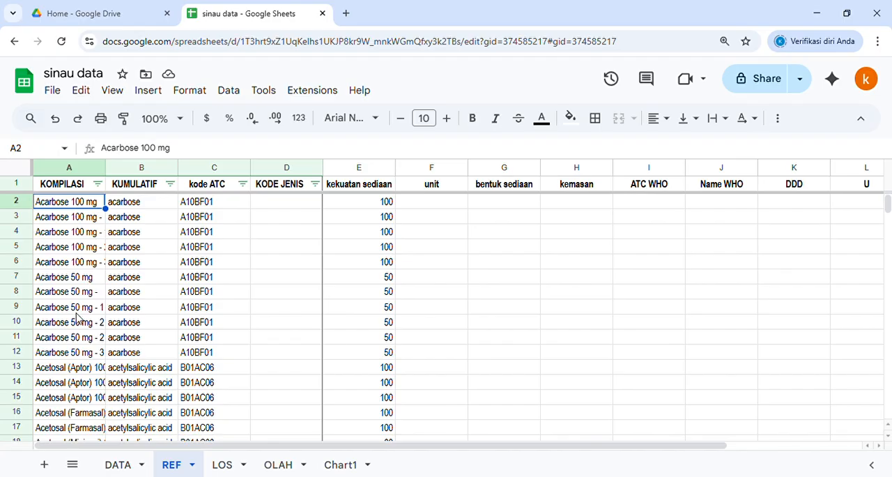
{"action": "left_click", "coordinate": [120, 466]}
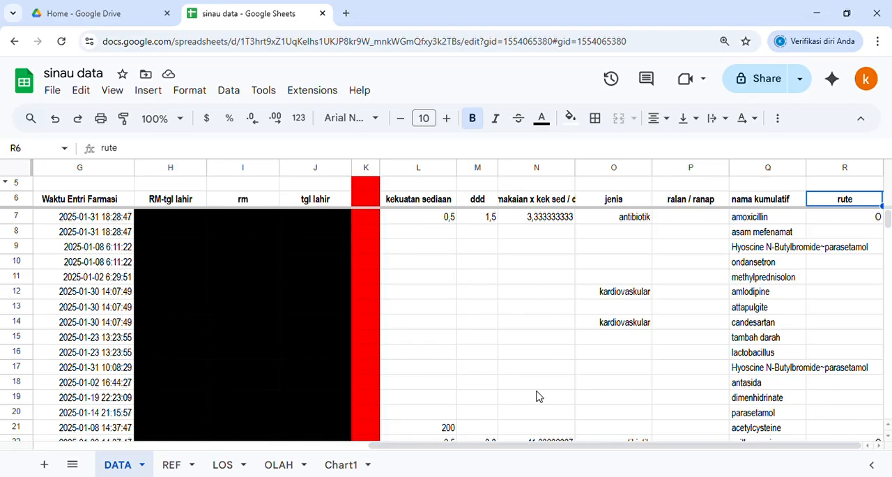
{"action": "left_click_drag", "start_coordinate": [537, 446], "coordinate": [313, 231]}
{"action": "left_click", "coordinate": [268, 172]}
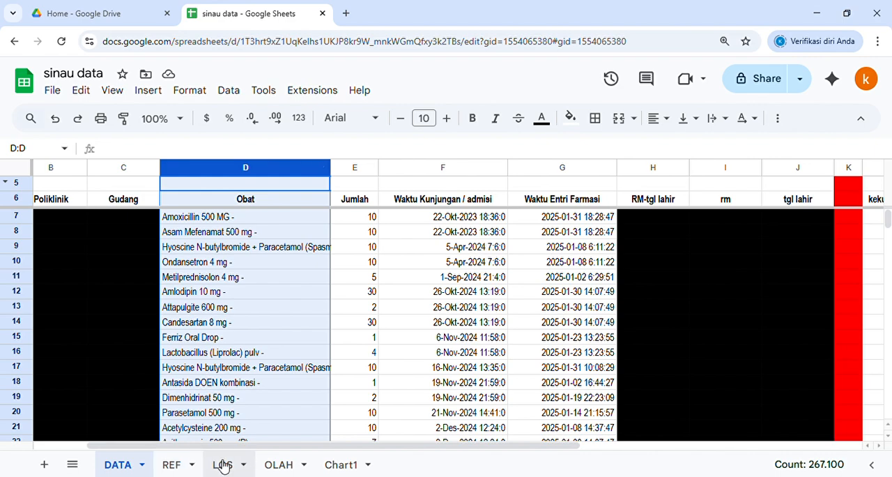
Step: Widen the KOMPILASI column in the REF sheet and review its acarbose and acetosal entries
{"action": "left_click", "coordinate": [183, 467]}
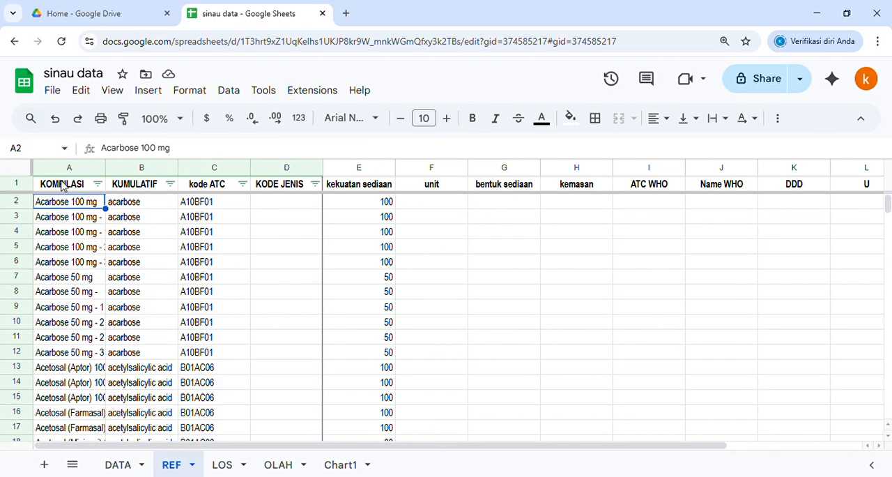
{"action": "left_click", "coordinate": [70, 235]}
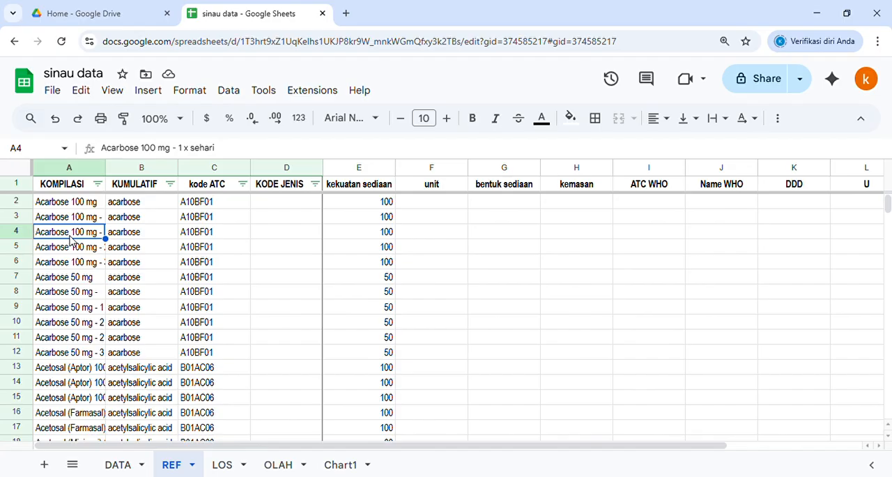
{"action": "left_click", "coordinate": [76, 371]}
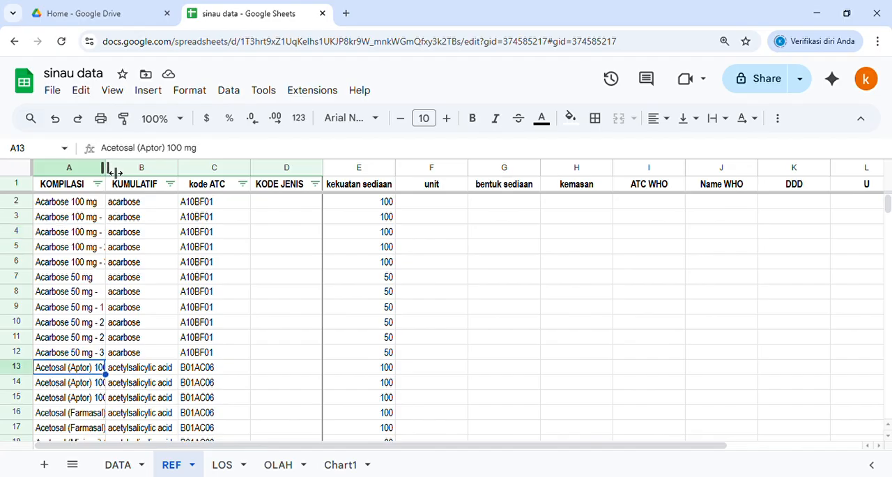
{"action": "left_click_drag", "start_coordinate": [115, 172], "coordinate": [155, 172]}
{"action": "scroll", "coordinate": [144, 318], "scroll_direction": "down", "scroll_amount": 1}
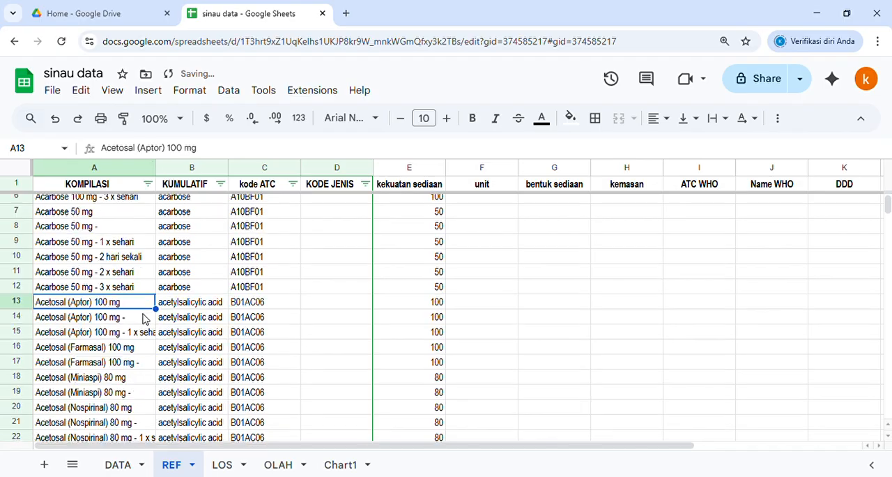
{"action": "scroll", "coordinate": [144, 319], "scroll_direction": "down", "scroll_amount": 1}
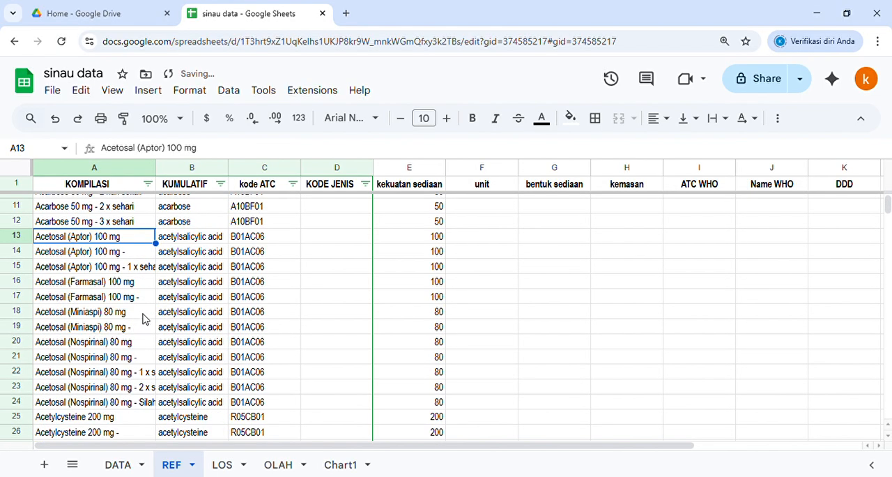
{"action": "left_click", "coordinate": [101, 253]}
{"action": "left_click", "coordinate": [106, 286]}
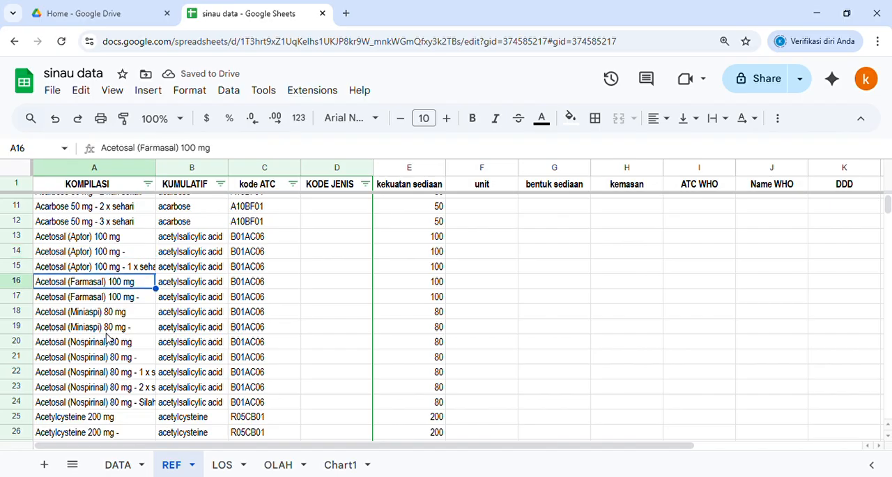
Step: Compare the acetosal entries under KOMPILASI with their KUMULATIF names and kode ATC in the REF sheet
{"action": "left_click", "coordinate": [107, 329]}
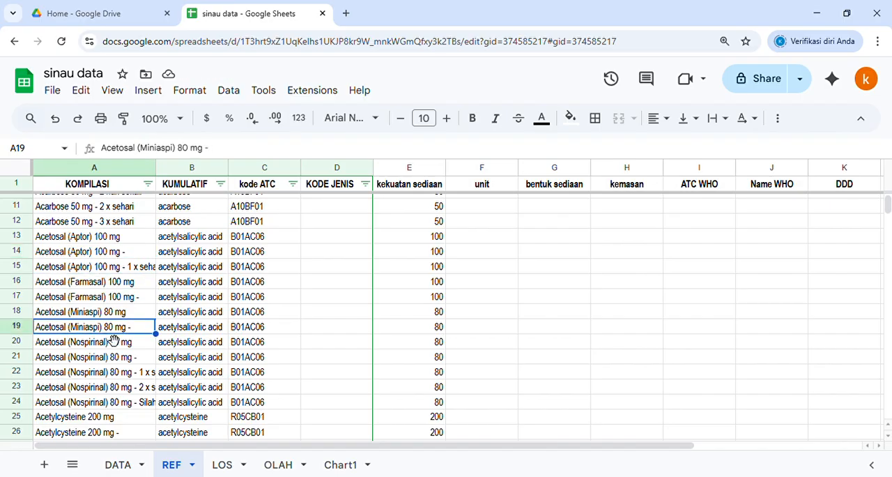
{"action": "left_click", "coordinate": [191, 183]}
{"action": "left_click", "coordinate": [191, 286]}
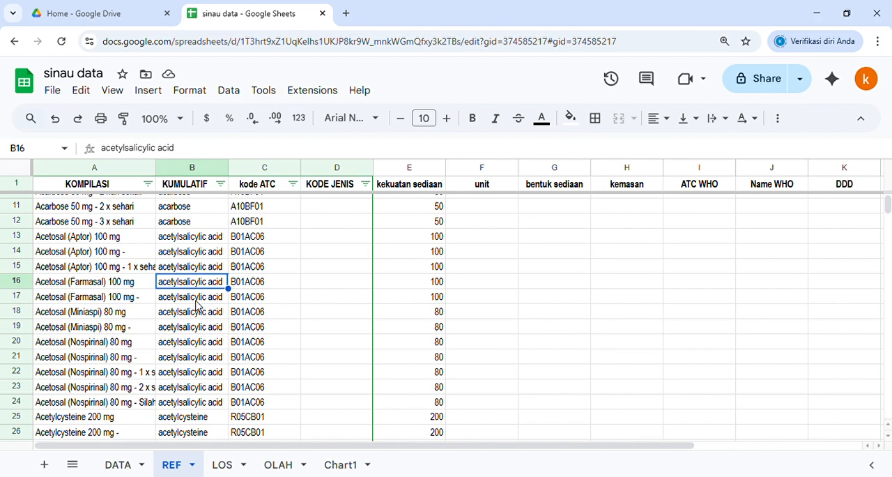
{"action": "left_click", "coordinate": [196, 302]}
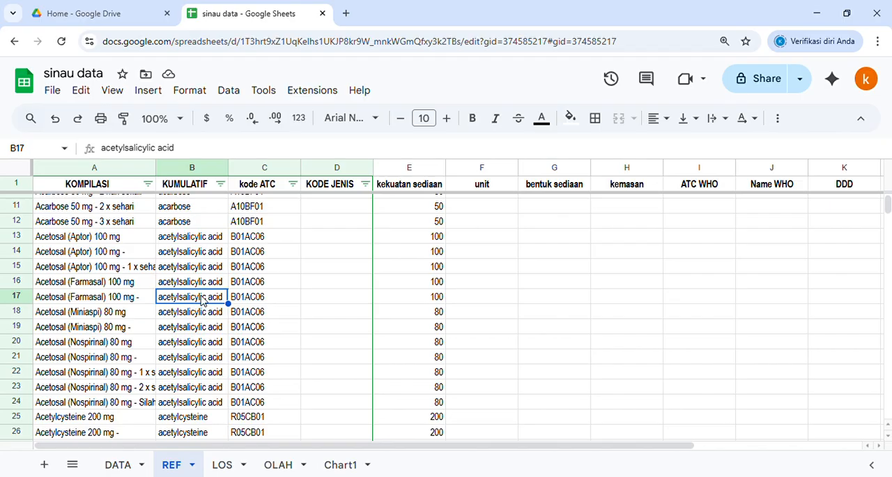
{"action": "left_click", "coordinate": [255, 303]}
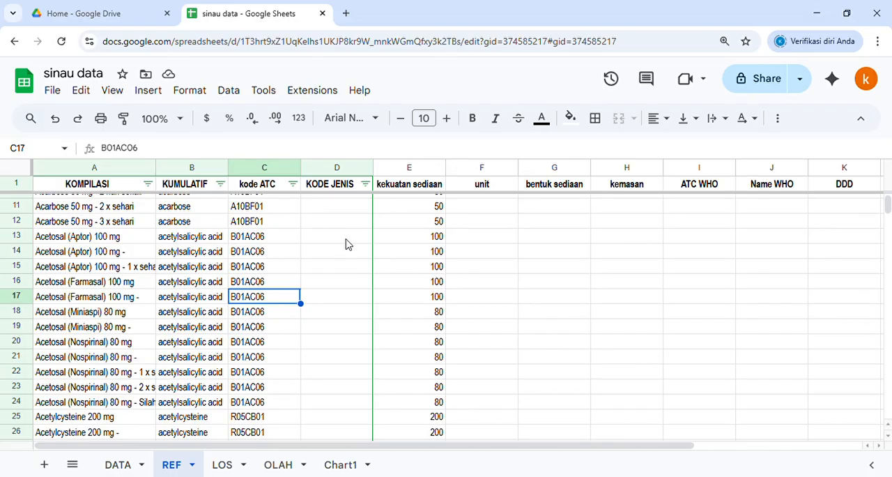
Step: Review the filter values available for KODE JENIS, close the filter unchanged and look over the surrounding drug rows
{"action": "left_click", "coordinate": [348, 186]}
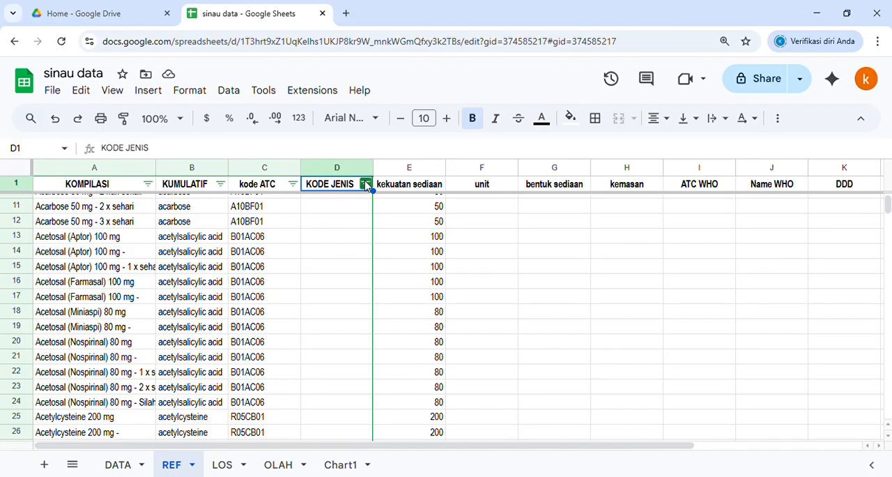
{"action": "left_click", "coordinate": [365, 184]}
{"action": "scroll", "coordinate": [289, 384], "scroll_direction": "down", "scroll_amount": 2}
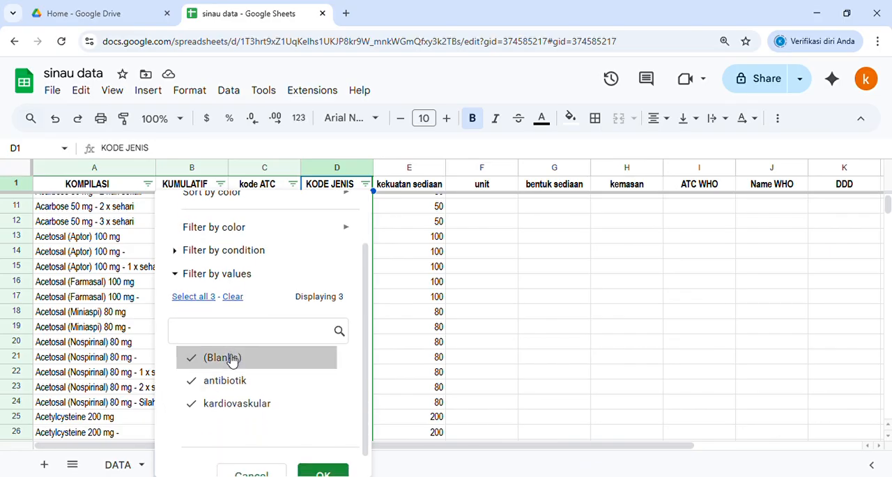
{"action": "scroll", "coordinate": [258, 400], "scroll_direction": "down", "scroll_amount": 1}
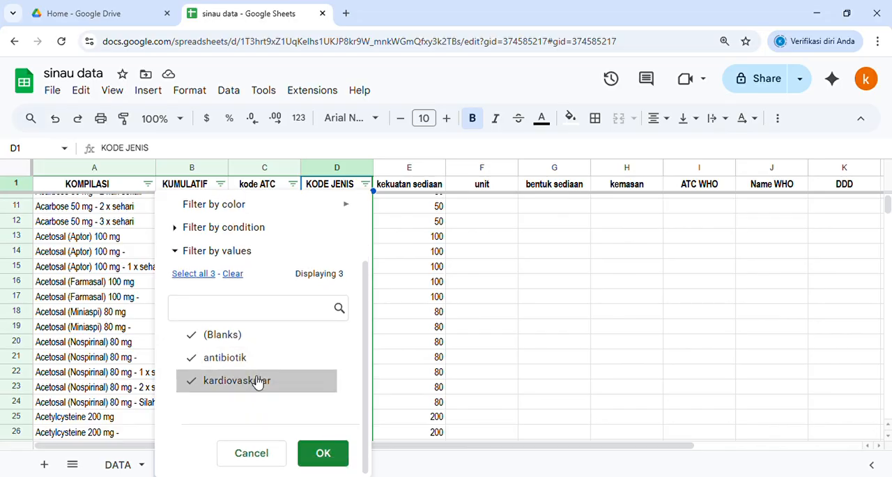
{"action": "left_click", "coordinate": [393, 241]}
{"action": "scroll", "coordinate": [331, 303], "scroll_direction": "down", "scroll_amount": 8}
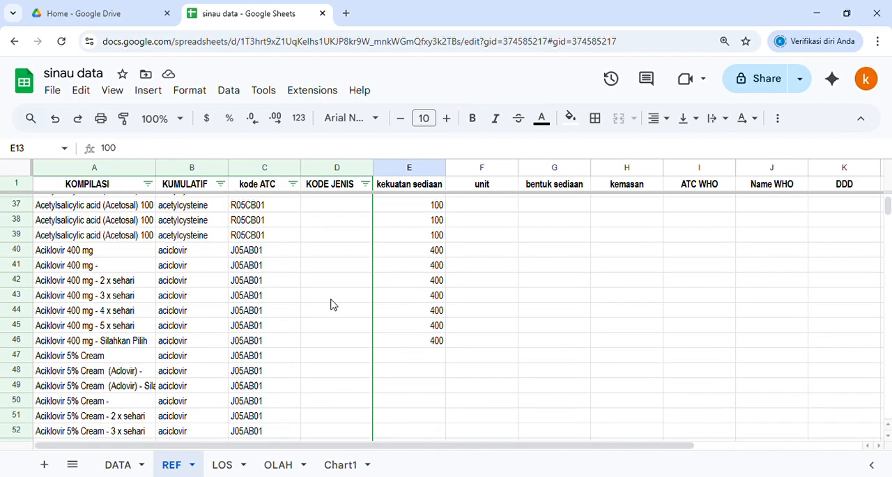
{"action": "scroll", "coordinate": [329, 307], "scroll_direction": "up", "scroll_amount": 7}
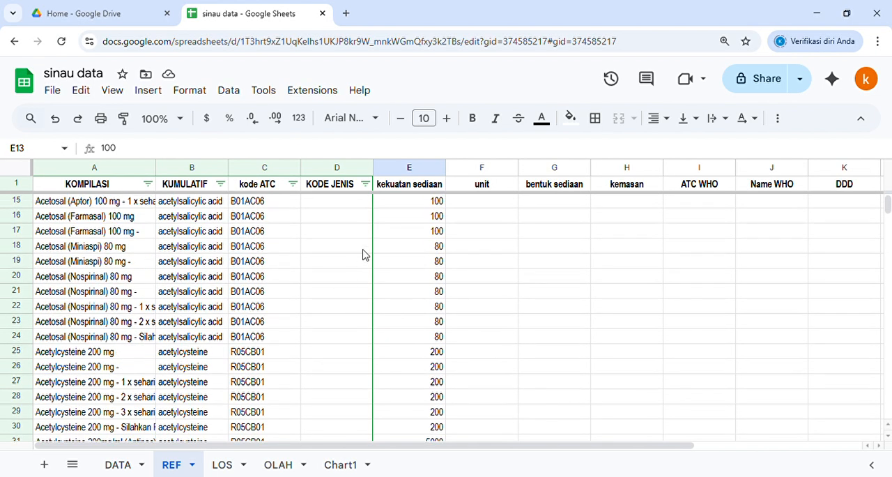
Step: Examine the kekuatan sediaan and unit columns in relation to the drug names in the KOMPILASI column
{"action": "left_click", "coordinate": [410, 187]}
{"action": "left_click", "coordinate": [492, 190]}
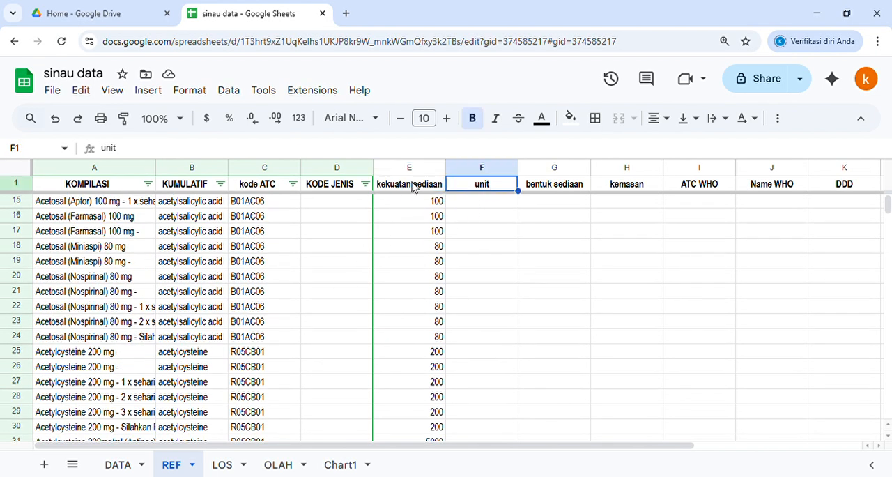
{"action": "left_click", "coordinate": [442, 183]}
{"action": "left_click", "coordinate": [474, 184], "text": "shift"}
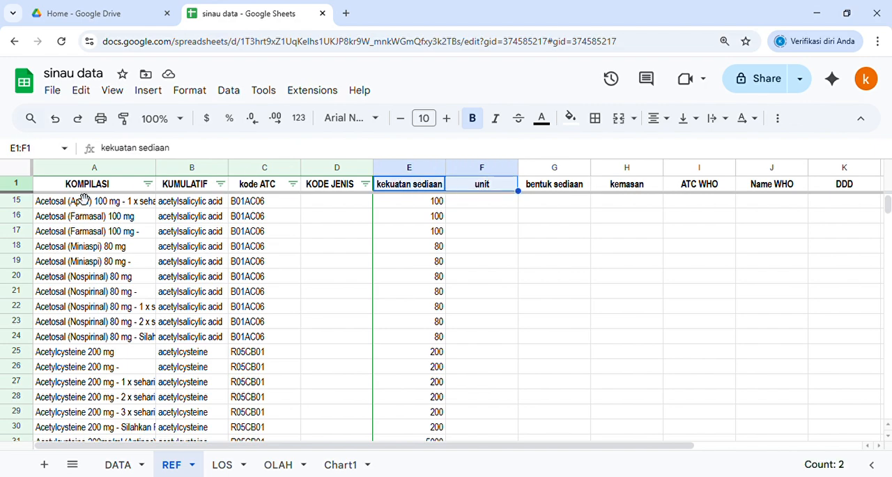
{"action": "left_click", "coordinate": [94, 168]}
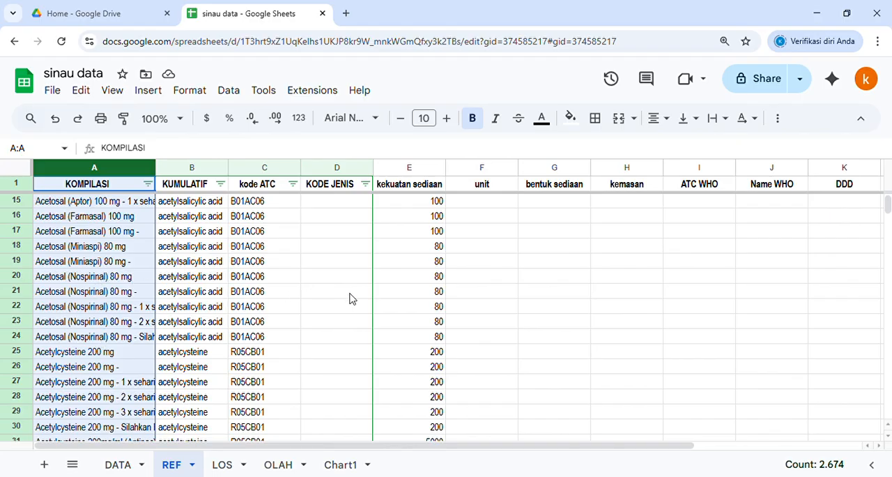
{"action": "left_click", "coordinate": [420, 282]}
{"action": "left_click", "coordinate": [478, 282]}
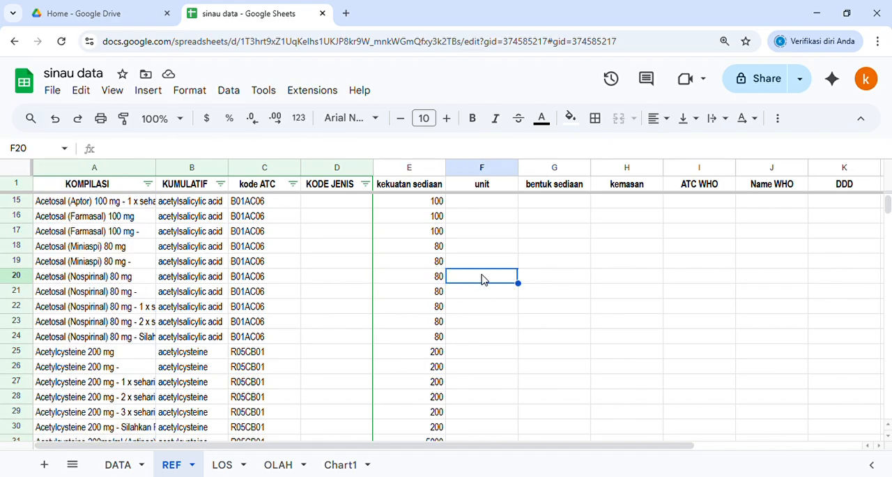
Step: Locate the antibiotik rows with filled ATC WHO, Name WHO and DDD columns, starting at amoxicillin in row 142
{"action": "scroll", "coordinate": [483, 278], "scroll_direction": "down", "scroll_amount": 13}
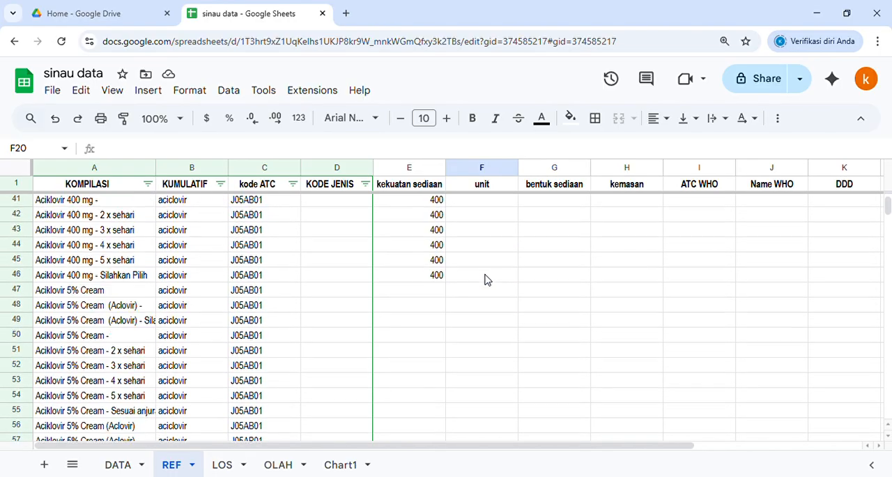
{"action": "scroll", "coordinate": [483, 279], "scroll_direction": "down", "scroll_amount": 3}
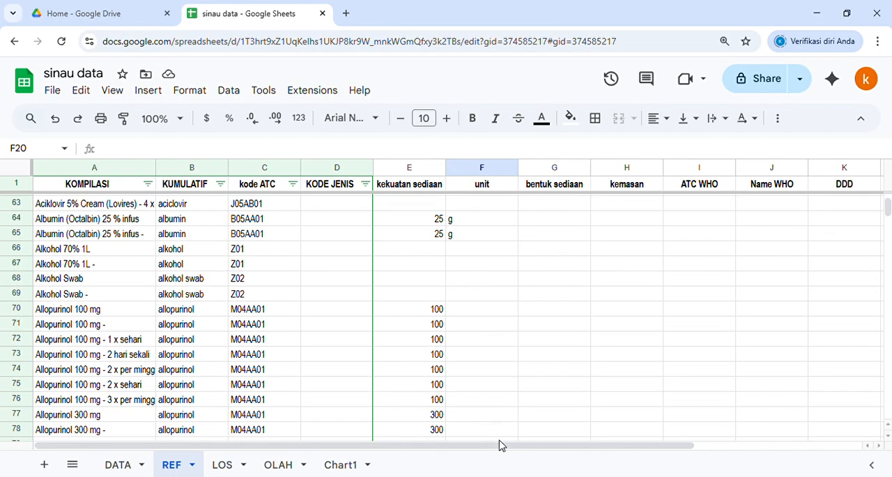
{"action": "left_click_drag", "start_coordinate": [511, 448], "coordinate": [697, 451]}
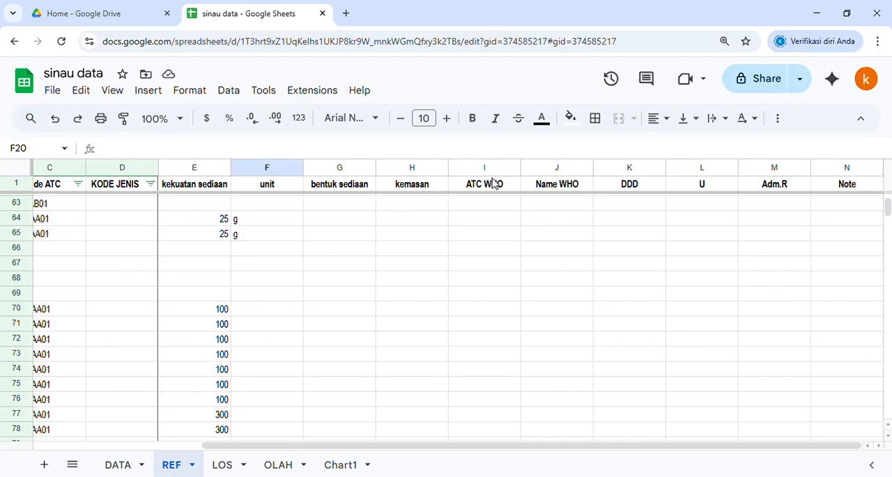
{"action": "scroll", "coordinate": [478, 315], "scroll_direction": "down", "scroll_amount": 10}
{"action": "scroll", "coordinate": [479, 315], "scroll_direction": "down", "scroll_amount": 8}
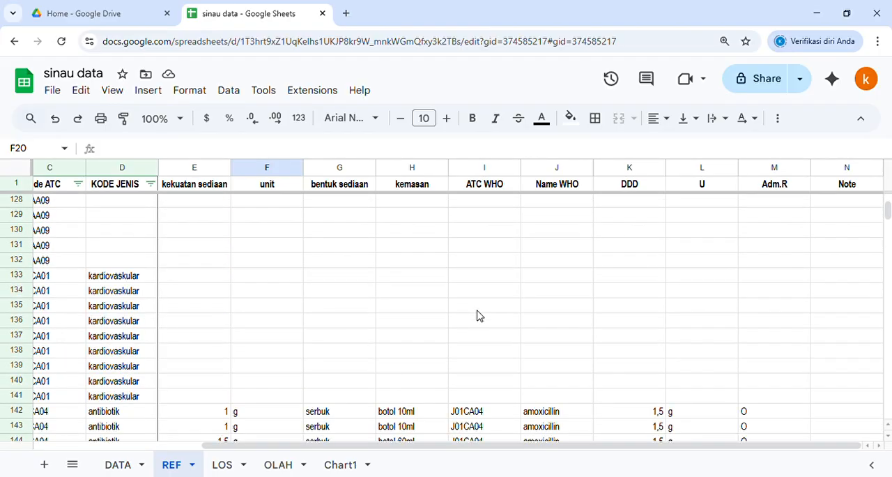
{"action": "left_click", "coordinate": [456, 219]}
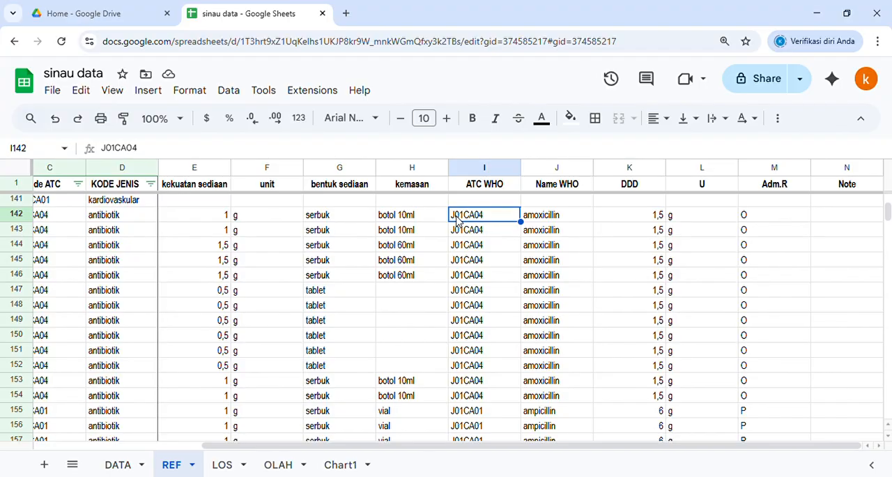
Step: Trace the Amoxicillin 500 MG entries in rows 147 and 148 from KOMPILASI across to kekuatan sediaan
{"action": "left_click", "coordinate": [126, 220]}
{"action": "key", "text": "Left"}
{"action": "key", "text": "Left"}
{"action": "key", "text": "Left"}
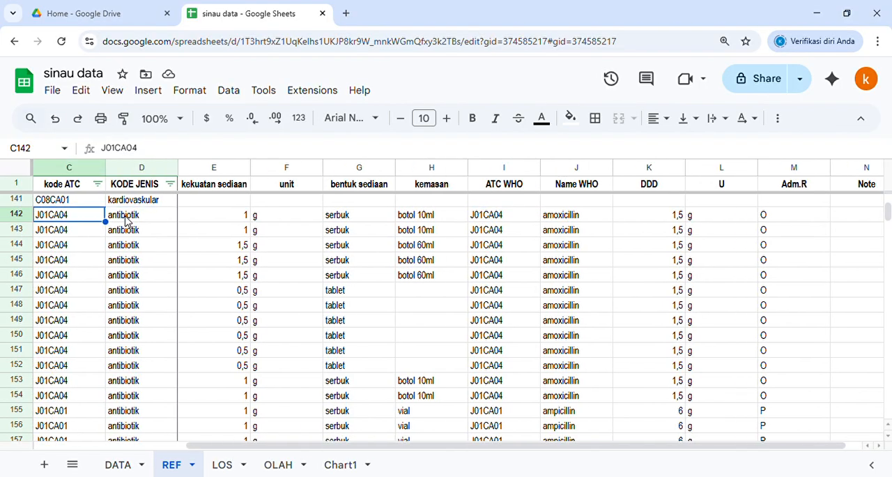
{"action": "key", "text": "Down"}
{"action": "key", "text": "Down"}
{"action": "key", "text": "Down"}
{"action": "key", "text": "Down"}
{"action": "key", "text": "Down"}
{"action": "key", "text": "Down"}
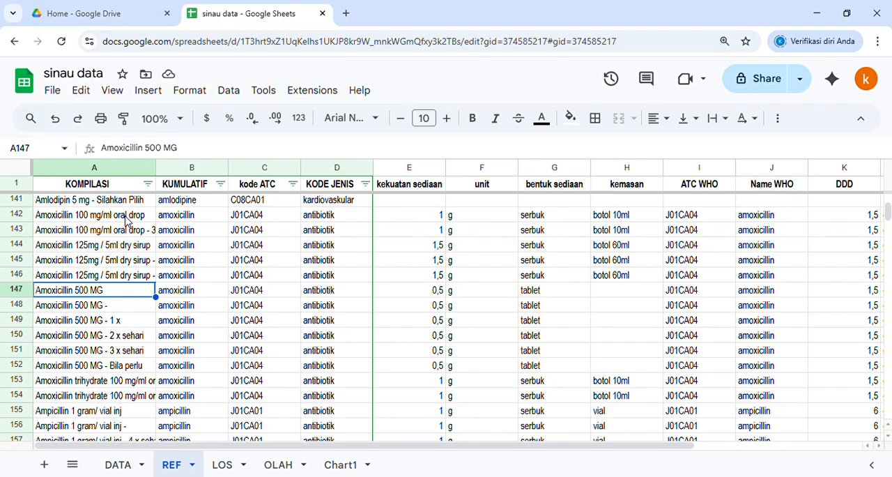
{"action": "key", "text": "Right"}
{"action": "key", "text": "Right"}
{"action": "key", "text": "Right"}
{"action": "key", "text": "Right"}
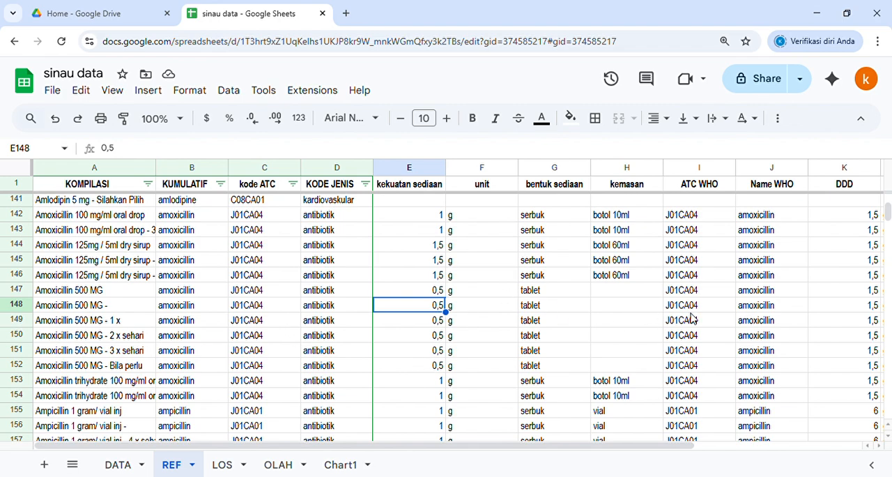
Step: Check the ATC WHO, Name WHO, DDD and U columns for amoxicillin in row 148 and the WHO name of ampicillin-sulbactam in row 165
{"action": "left_click", "coordinate": [691, 312]}
{"action": "key", "text": "Right"}
{"action": "key", "text": "Right"}
{"action": "key", "text": "Right"}
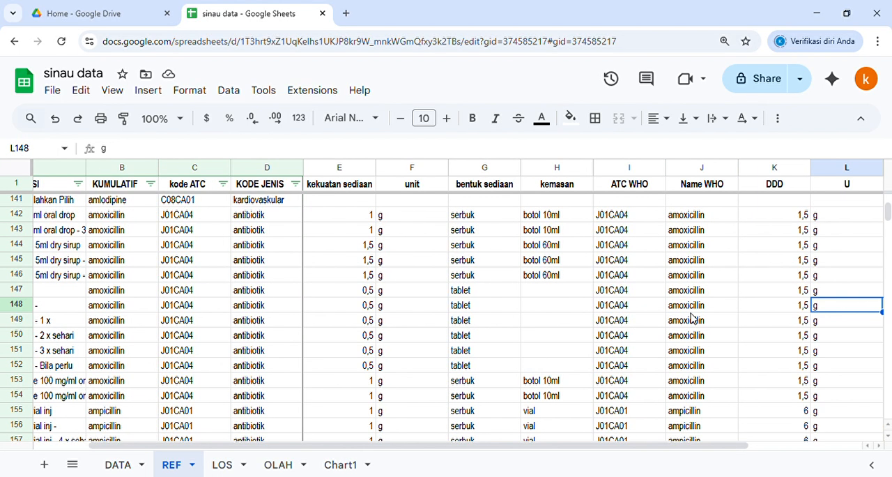
{"action": "key", "text": "Left"}
{"action": "key", "text": "Left"}
{"action": "key", "text": "Left"}
{"action": "key", "text": "Left"}
{"action": "key", "text": "Left"}
{"action": "key", "text": "Left"}
{"action": "key", "text": "Left"}
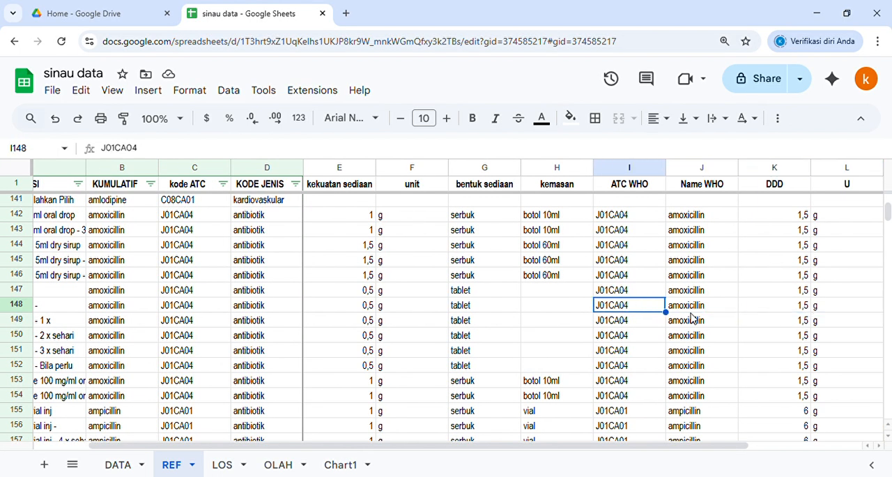
{"action": "key", "text": "Right"}
{"action": "key", "text": "Right"}
{"action": "key", "text": "Right"}
{"action": "key", "text": "Right"}
{"action": "key", "text": "Right"}
{"action": "key", "text": "Right"}
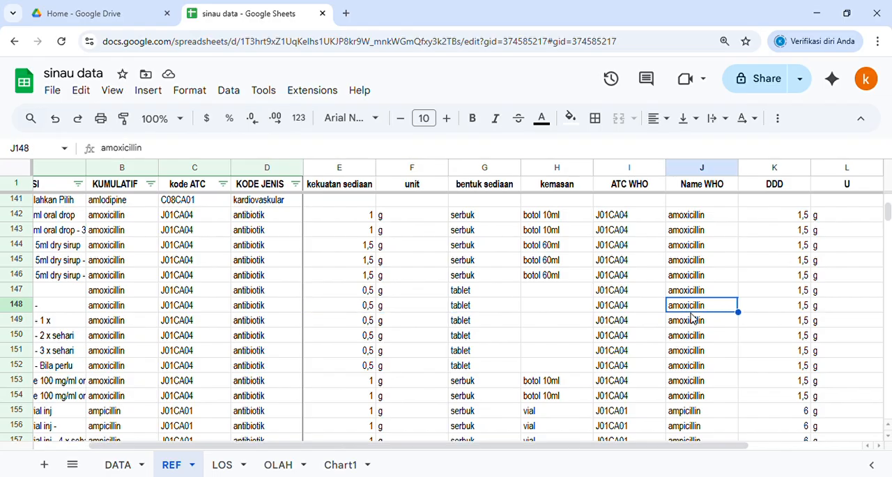
{"action": "key", "text": "Right"}
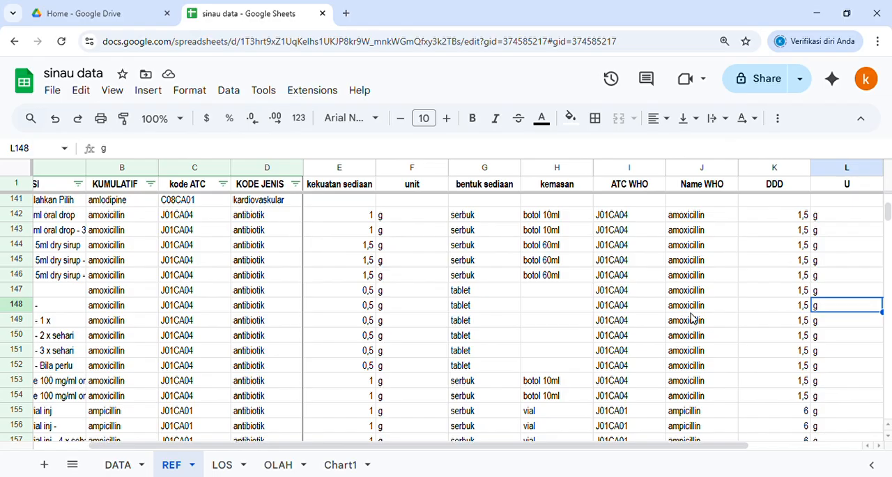
{"action": "scroll", "coordinate": [692, 317], "scroll_direction": "down", "scroll_amount": 7}
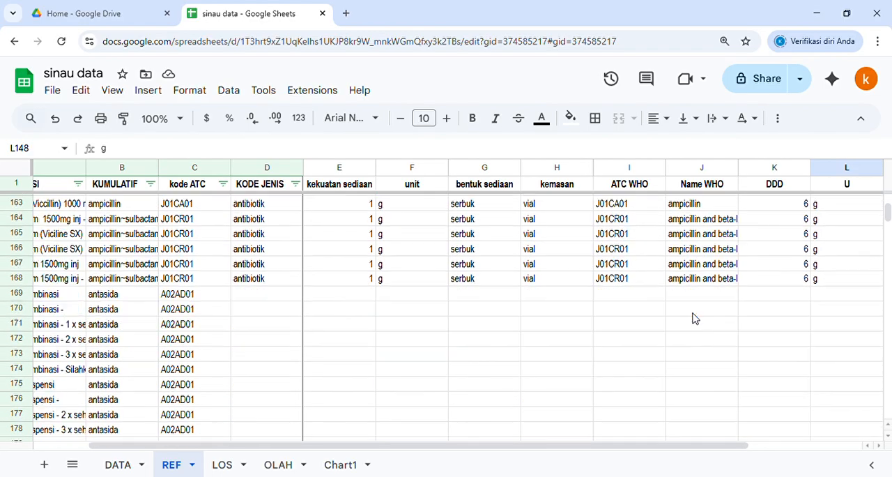
{"action": "left_click", "coordinate": [693, 240]}
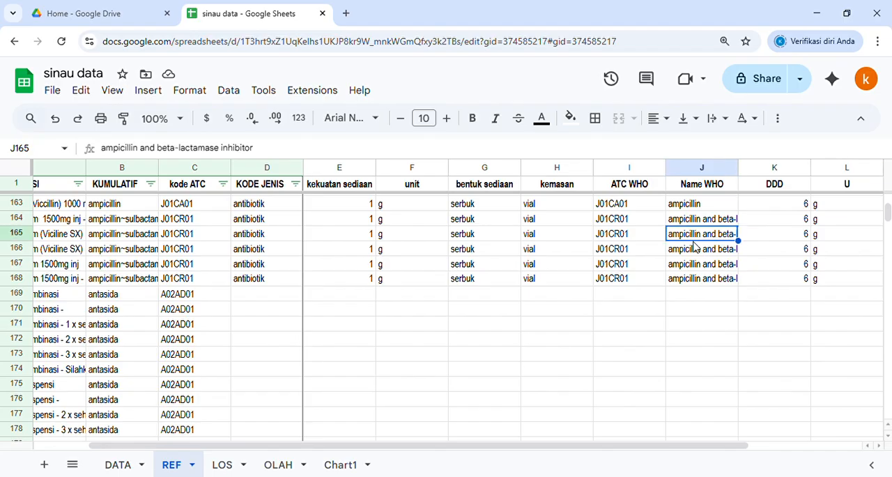
Step: Inspect the arm sling and Asam Traneksamat rows across KOMPILASI, KUMULATIF, kode ATC, KODE JENIS and kekuatan sediaan
{"action": "scroll", "coordinate": [695, 261], "scroll_direction": "down", "scroll_amount": 10}
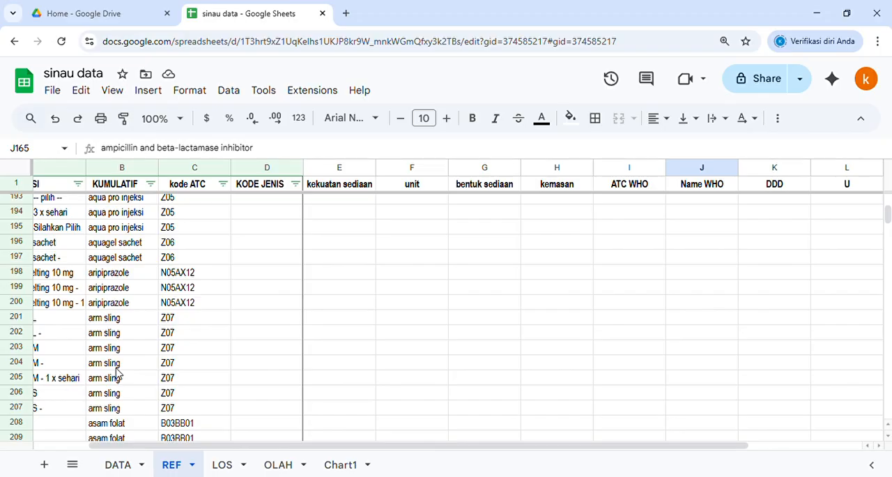
{"action": "left_click", "coordinate": [94, 377]}
{"action": "scroll", "coordinate": [94, 377], "scroll_direction": "down", "scroll_amount": 7}
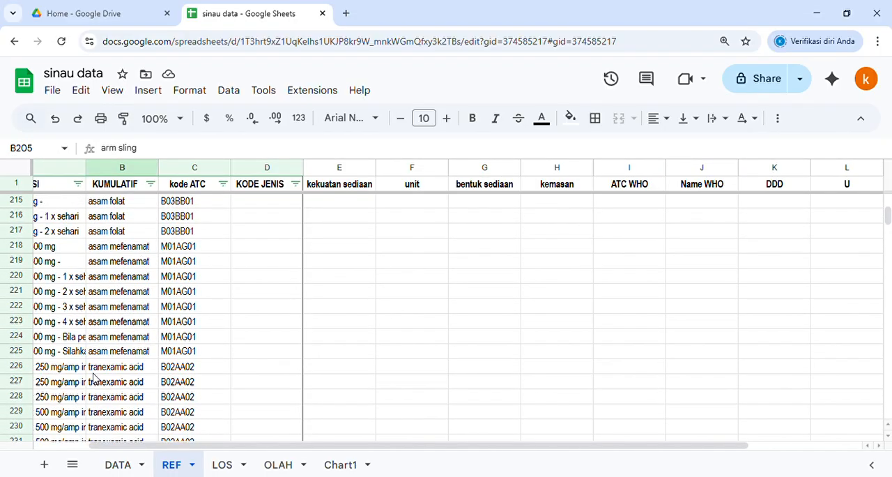
{"action": "left_click", "coordinate": [94, 373]}
{"action": "key", "text": "Left"}
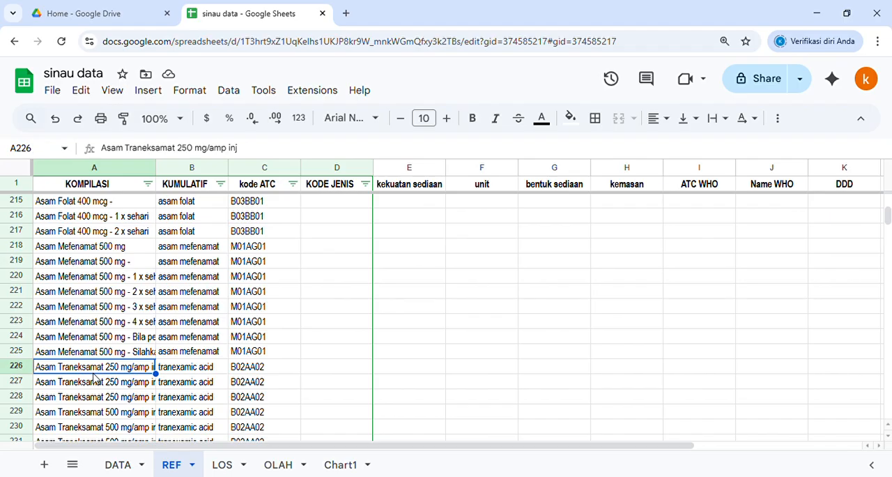
{"action": "key", "text": "Right"}
{"action": "key", "text": "Right"}
{"action": "key", "text": "Right"}
{"action": "key", "text": "Right"}
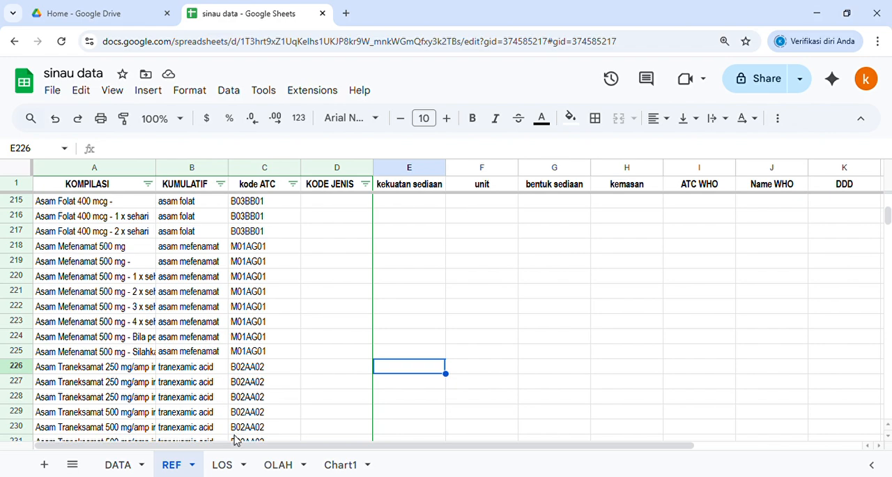
{"action": "left_click", "coordinate": [180, 413]}
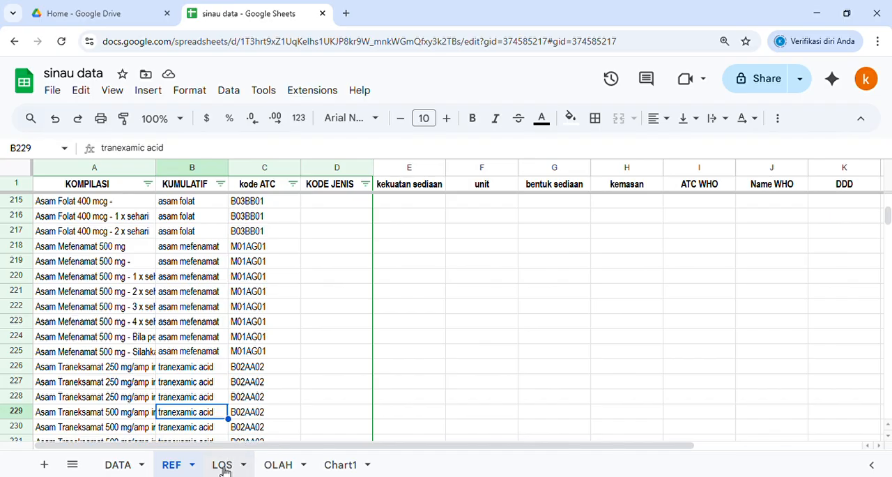
Step: Go to the DATA sheet and examine the derived header columns from tgl lahir to jenis
{"action": "left_click", "coordinate": [122, 465]}
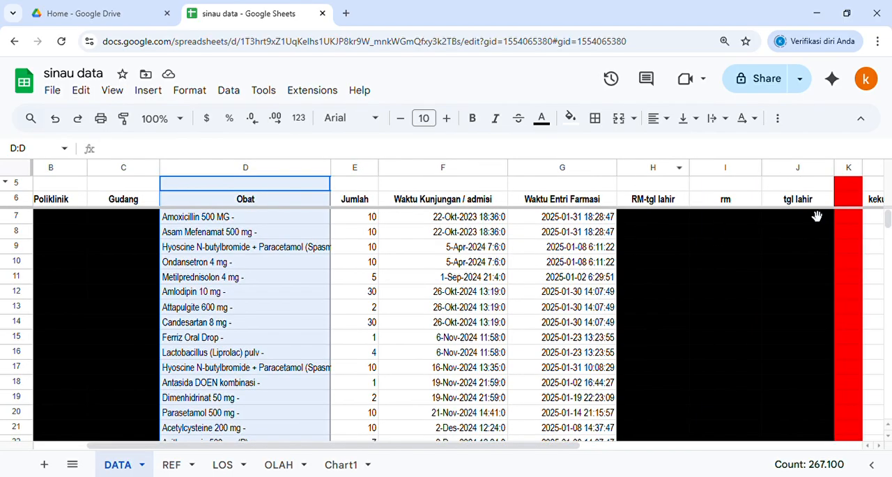
{"action": "left_click", "coordinate": [826, 201]}
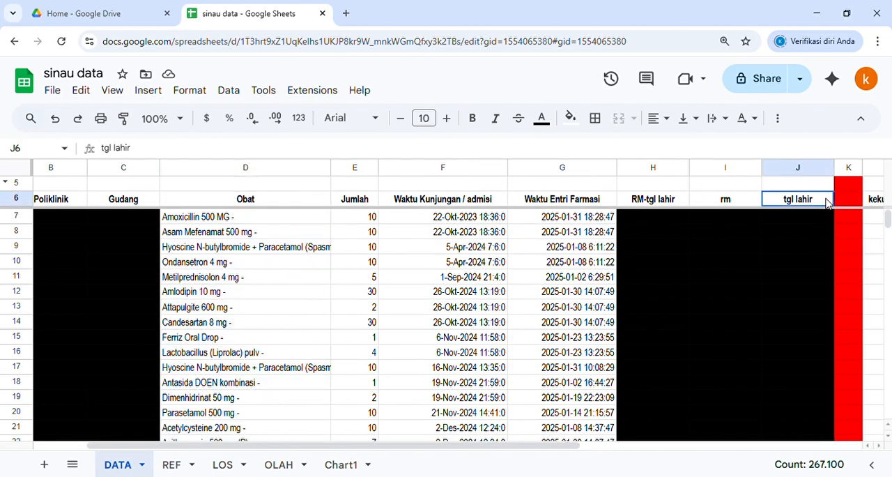
{"action": "key", "text": "Right"}
{"action": "key", "text": "Right"}
{"action": "key", "text": "Right"}
{"action": "key", "text": "Right"}
{"action": "key", "text": "Right"}
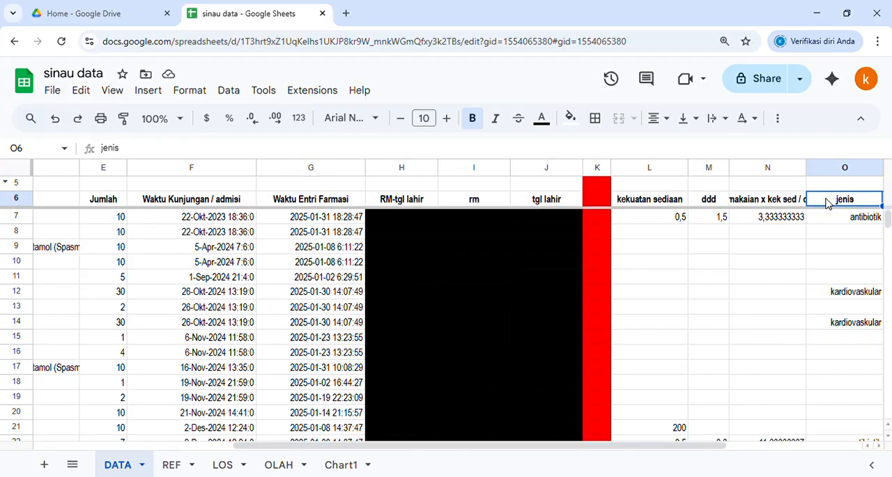
Step: Inspect the row 7 formulas on the DATA sheet for kekuatan sediaan, ddd, the pemakaian calculation and jenis
{"action": "key", "text": "Left"}
{"action": "key", "text": "Down"}
{"action": "key", "text": "Left"}
{"action": "key", "text": "Left"}
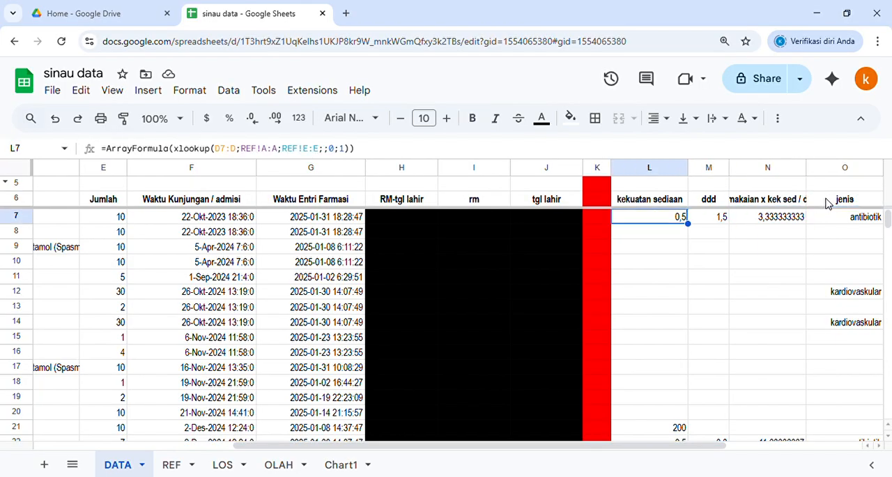
{"action": "key", "text": "Right"}
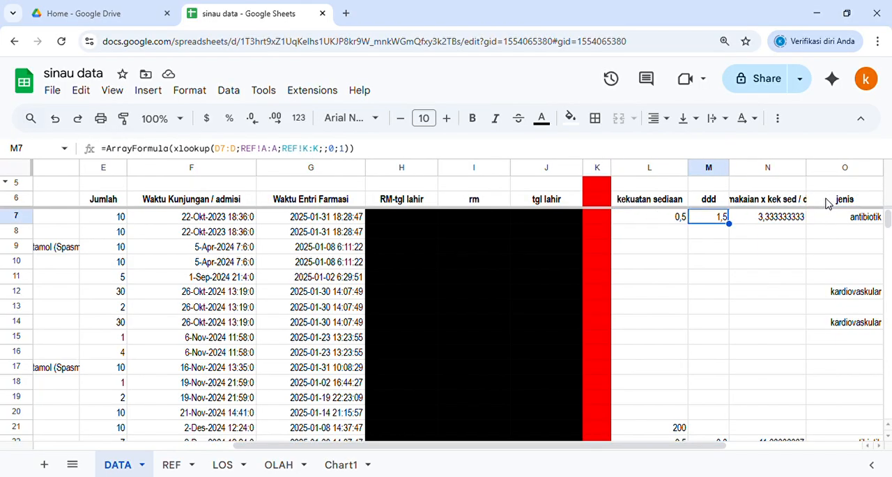
{"action": "key", "text": "Right"}
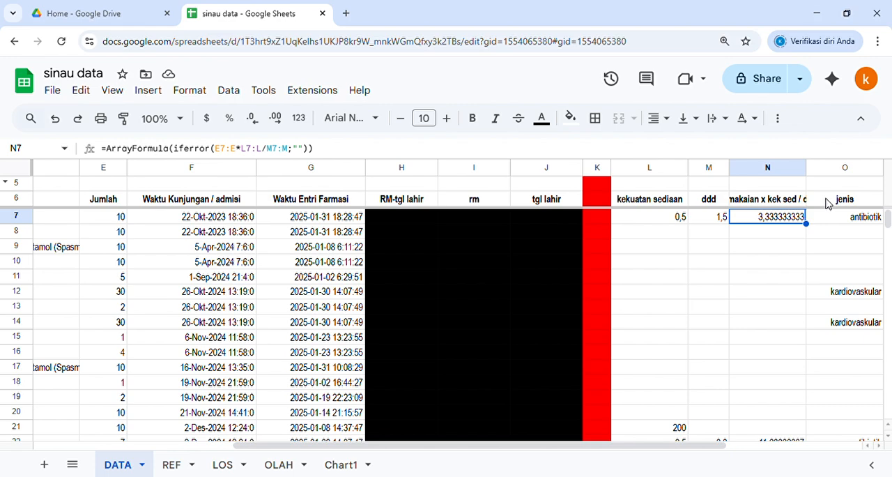
{"action": "key", "text": "Right"}
{"action": "key", "text": "Right"}
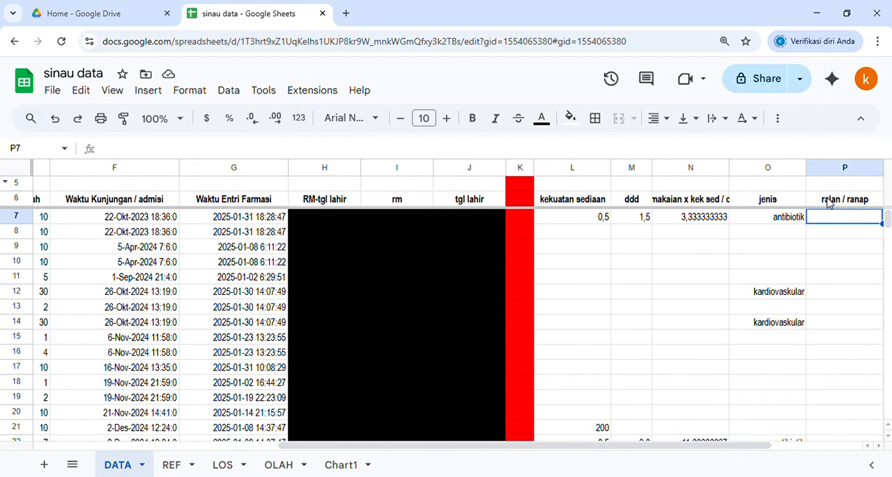
Step: Examine the ralan / ranap column, checking a ralan entry in row 40, a ranap entry in row 74 and the header
{"action": "scroll", "coordinate": [836, 223], "scroll_direction": "down", "scroll_amount": 6}
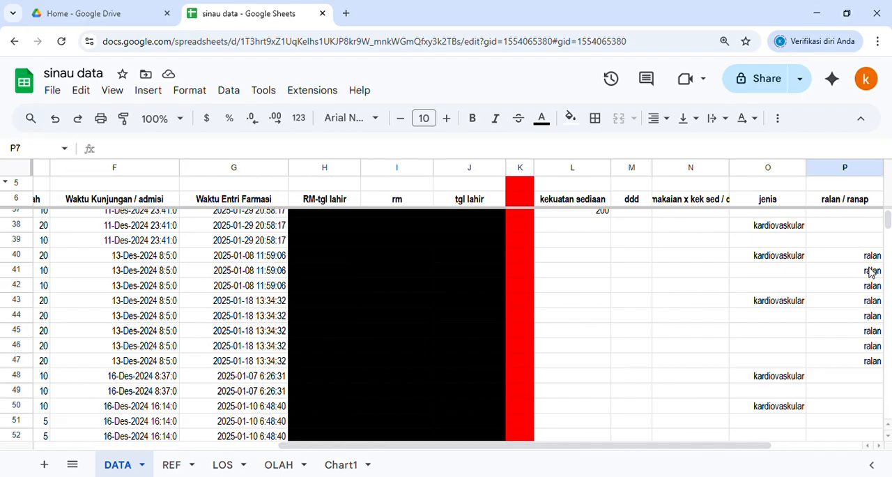
{"action": "left_click", "coordinate": [860, 260]}
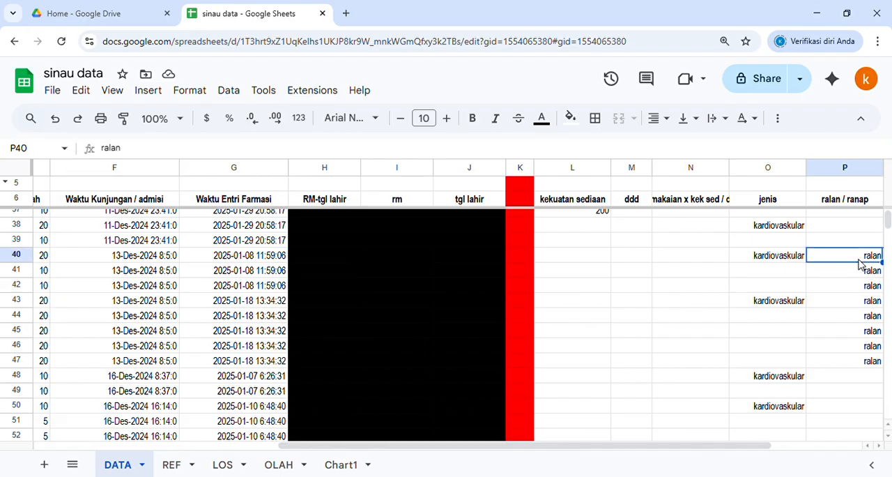
{"action": "scroll", "coordinate": [846, 304], "scroll_direction": "down", "scroll_amount": 6}
{"action": "left_click", "coordinate": [847, 311]}
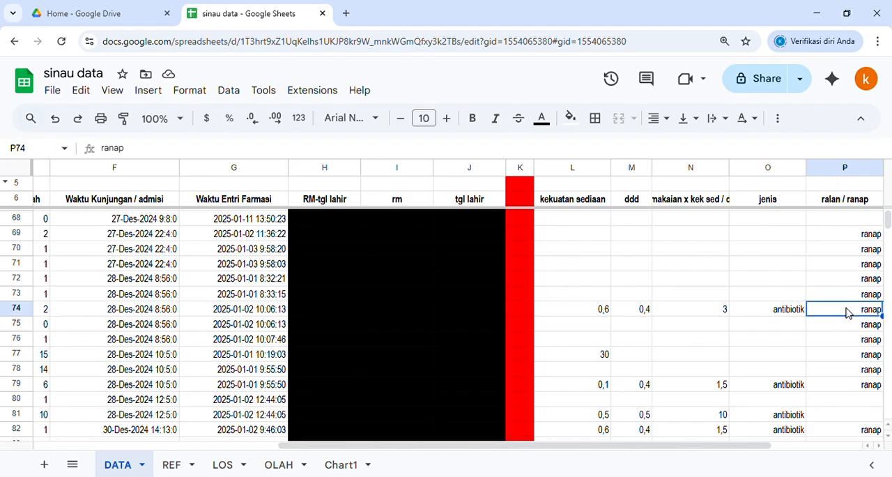
{"action": "left_click", "coordinate": [854, 202]}
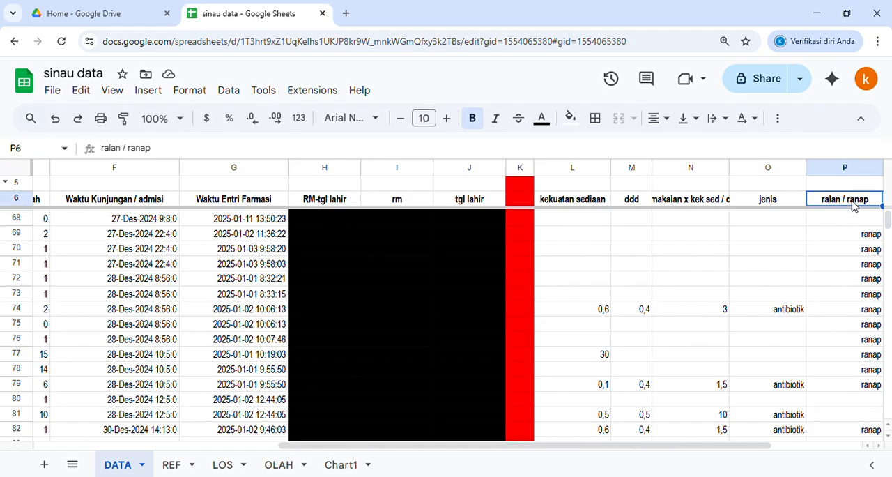
{"action": "key", "text": "Down"}
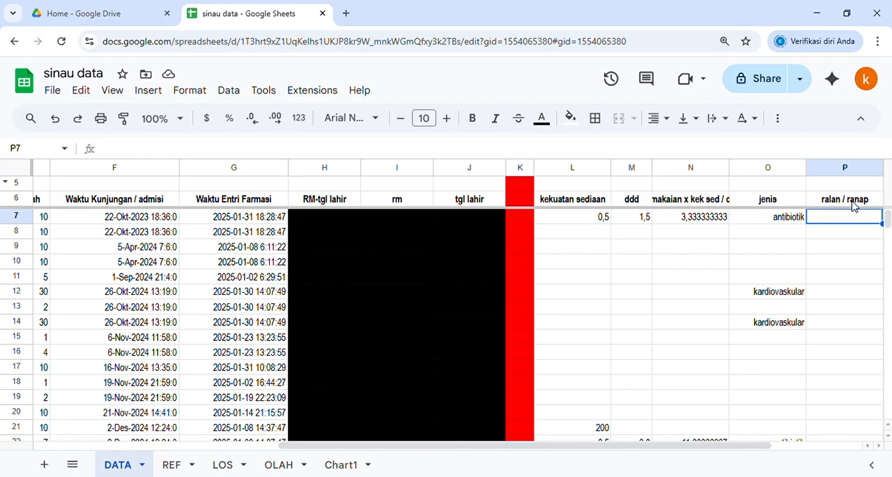
Step: Inspect the nama kumulatif and rute lookup formulas in row 7 and the rute cell beneath
{"action": "key", "text": "Right"}
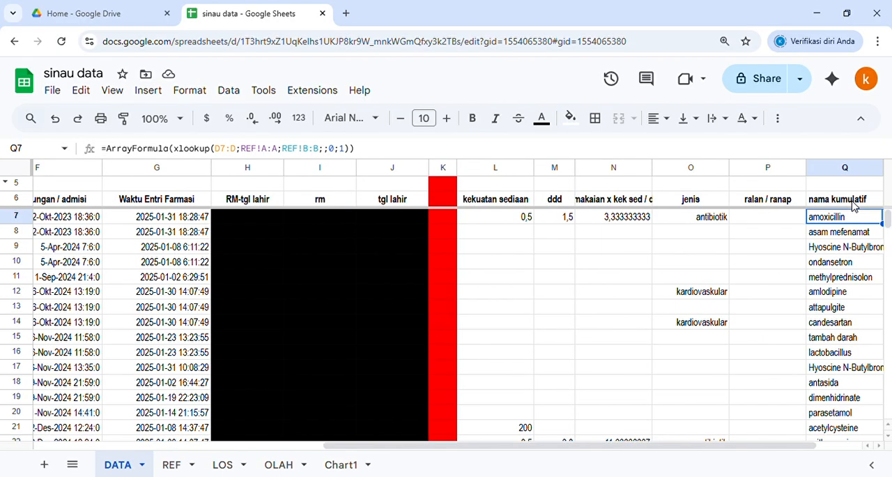
{"action": "key", "text": "Right"}
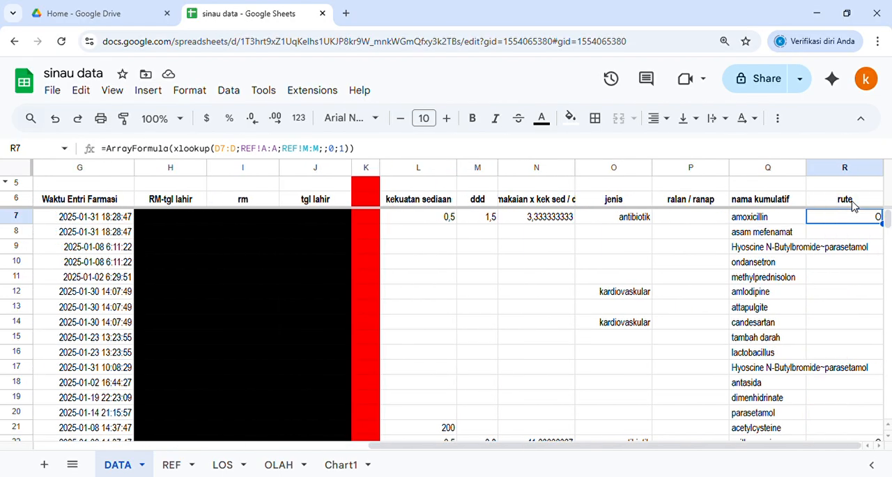
{"action": "key", "text": "Up"}
{"action": "key", "text": "Down"}
{"action": "key", "text": "Down"}
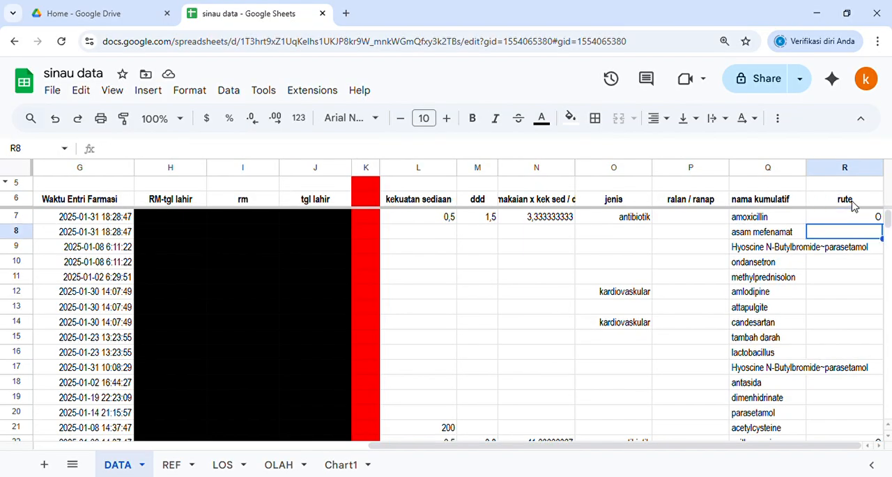
Step: Glance at the OLAH sheet, and on the LOS sheet examine waktu admisi, tgl masuk, tgl keluar and lama in row 2
{"action": "left_click", "coordinate": [281, 465]}
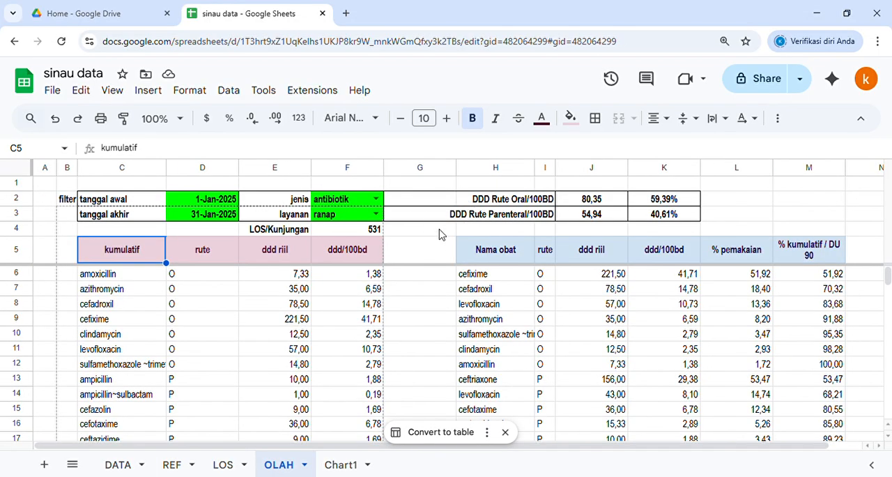
{"action": "left_click", "coordinate": [444, 230]}
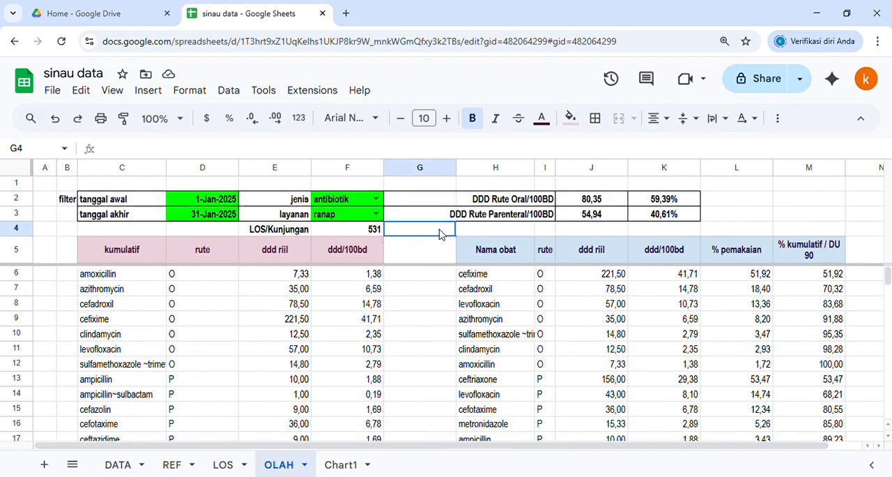
{"action": "left_click", "coordinate": [225, 467]}
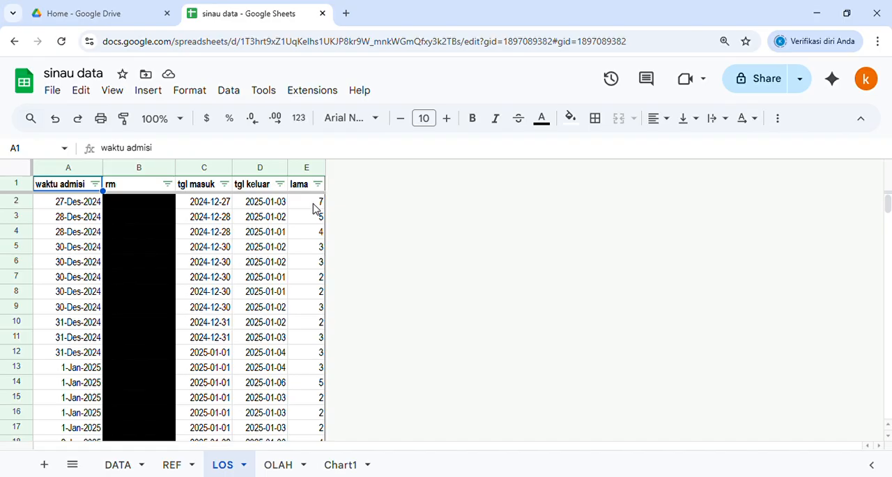
{"action": "left_click", "coordinate": [71, 203]}
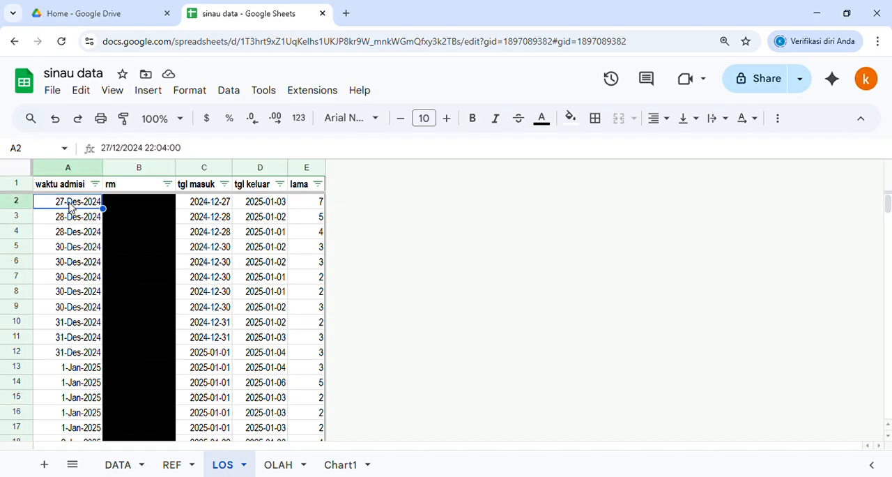
{"action": "left_click", "coordinate": [222, 205]}
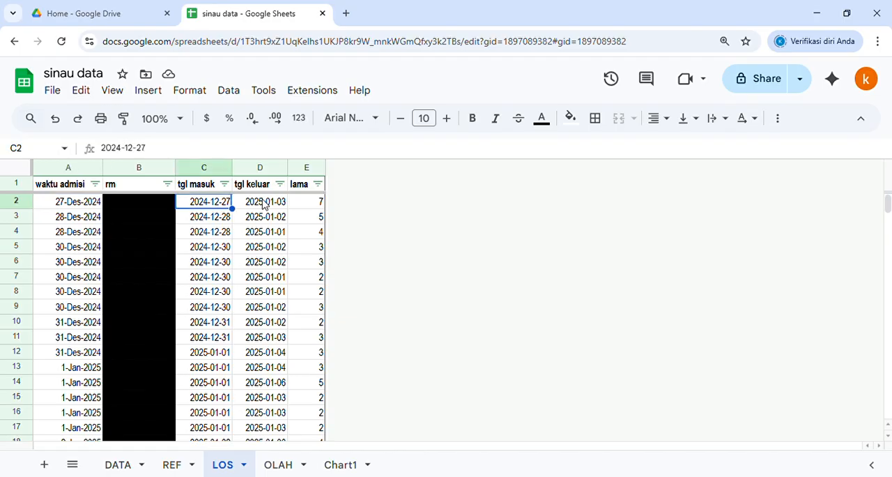
{"action": "left_click", "coordinate": [266, 203]}
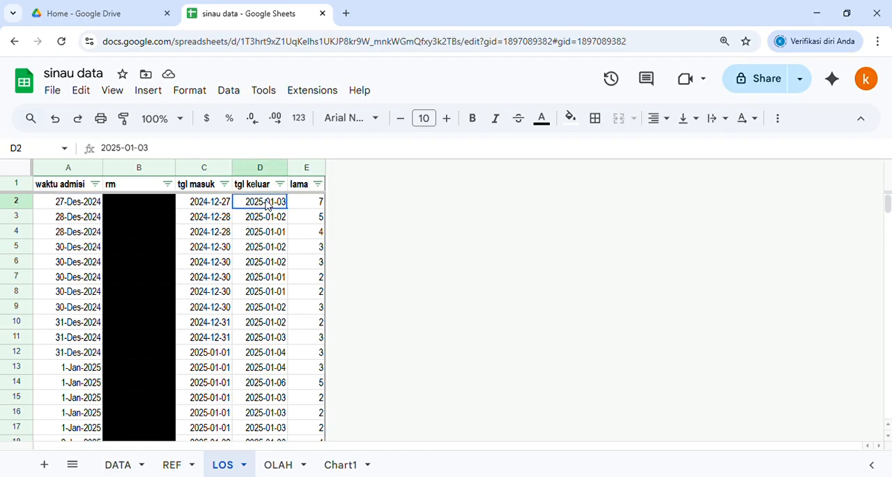
{"action": "left_click", "coordinate": [313, 204]}
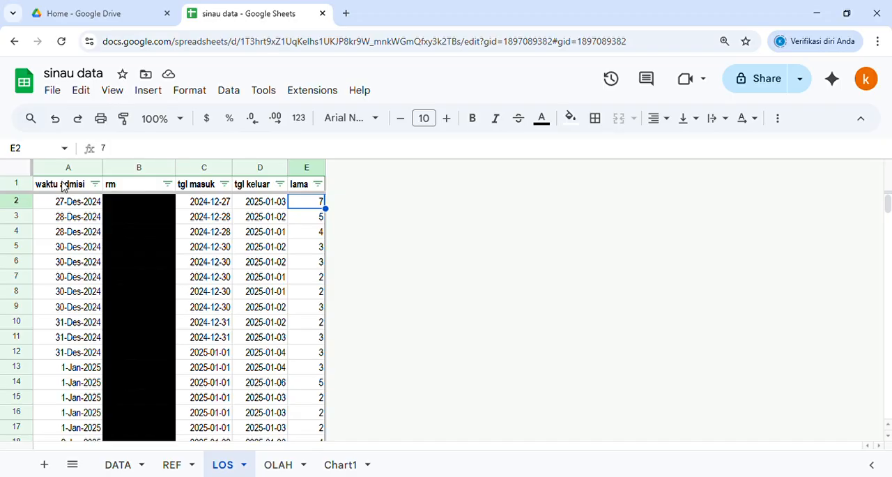
Step: Compare lama with tgl keluar and tgl masuk in row 26 of the LOS sheet
{"action": "scroll", "coordinate": [279, 319], "scroll_direction": "down", "scroll_amount": 7}
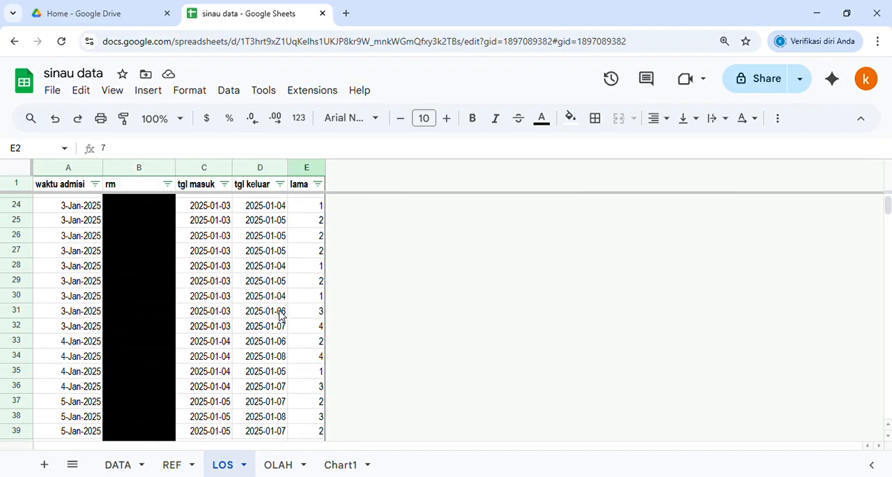
{"action": "left_click", "coordinate": [310, 168]}
{"action": "left_click", "coordinate": [301, 237]}
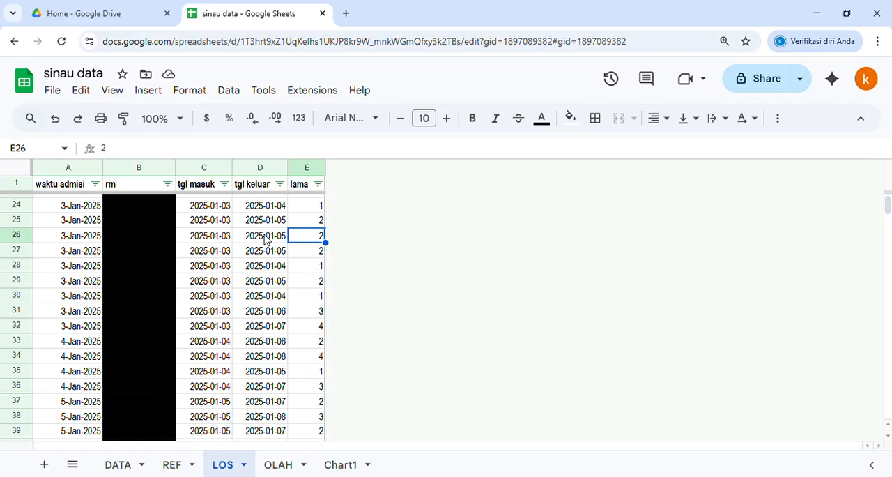
{"action": "left_click", "coordinate": [265, 241]}
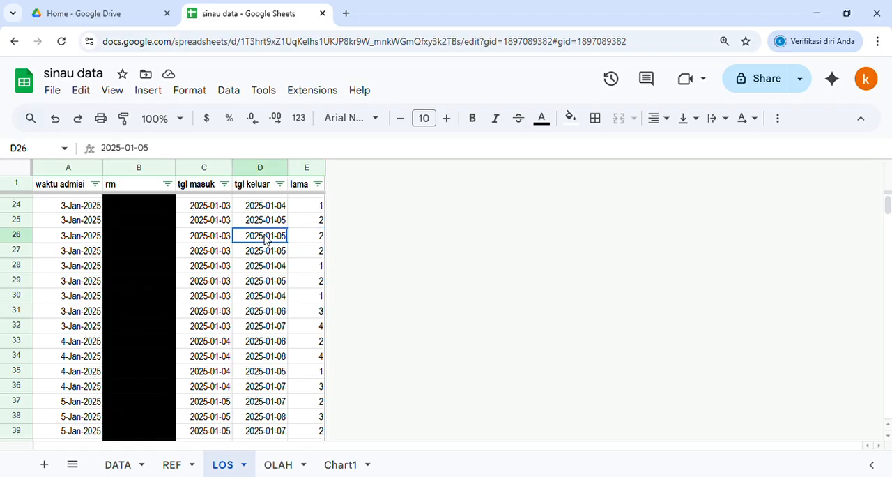
{"action": "left_click", "coordinate": [217, 241]}
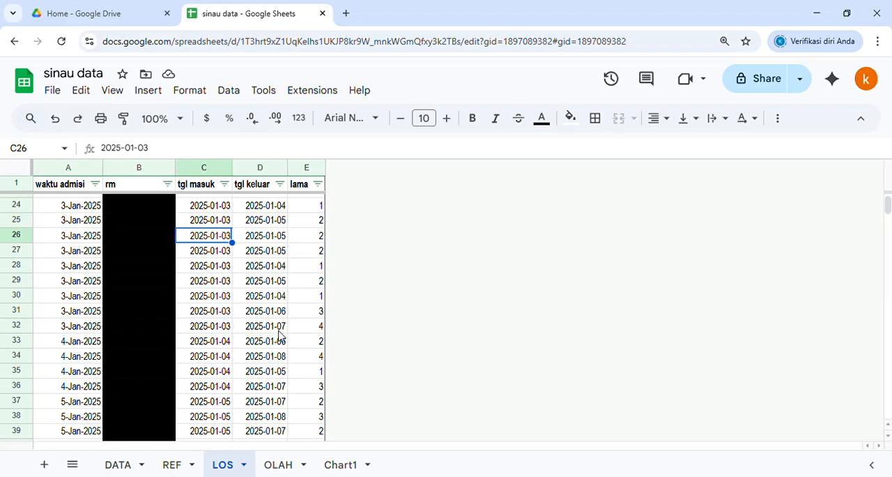
Step: Go to the OLAH sheet and inspect the tanggal awal and tanggal akhir filter labels and dates
{"action": "left_click", "coordinate": [279, 464]}
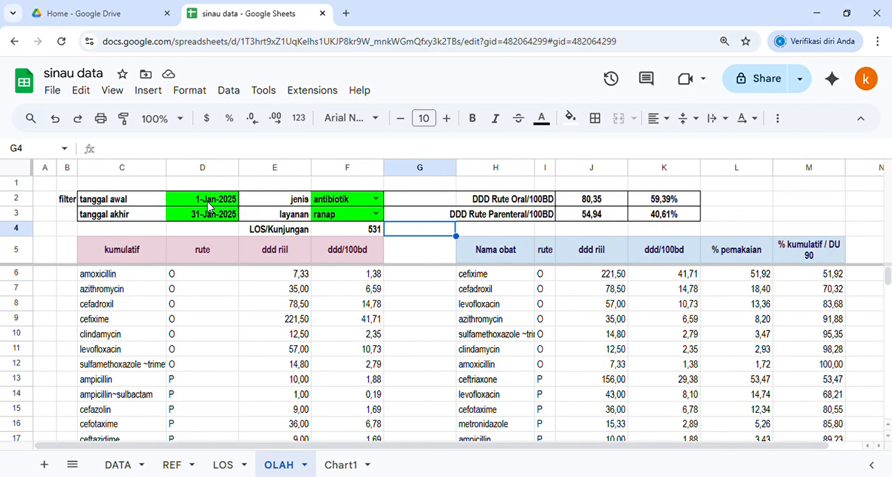
{"action": "left_click", "coordinate": [64, 199]}
{"action": "left_click", "coordinate": [126, 202]}
{"action": "left_click", "coordinate": [127, 217]}
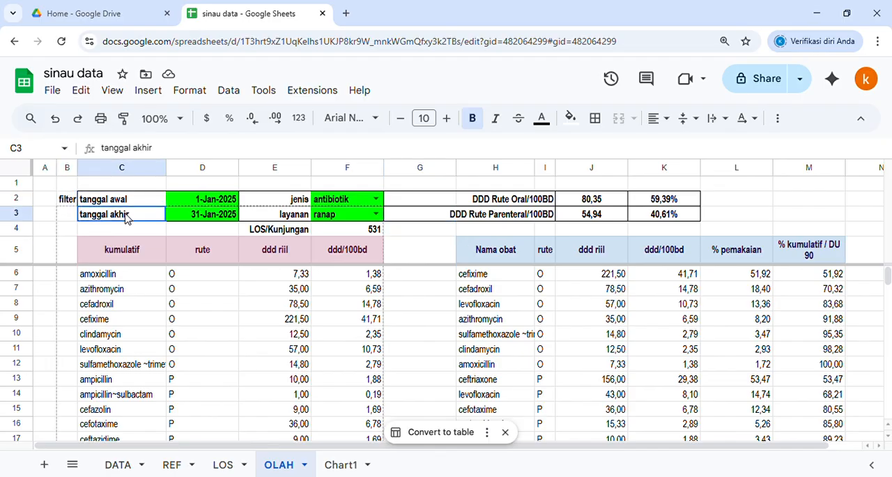
{"action": "left_click", "coordinate": [204, 200]}
{"action": "left_click", "coordinate": [205, 215]}
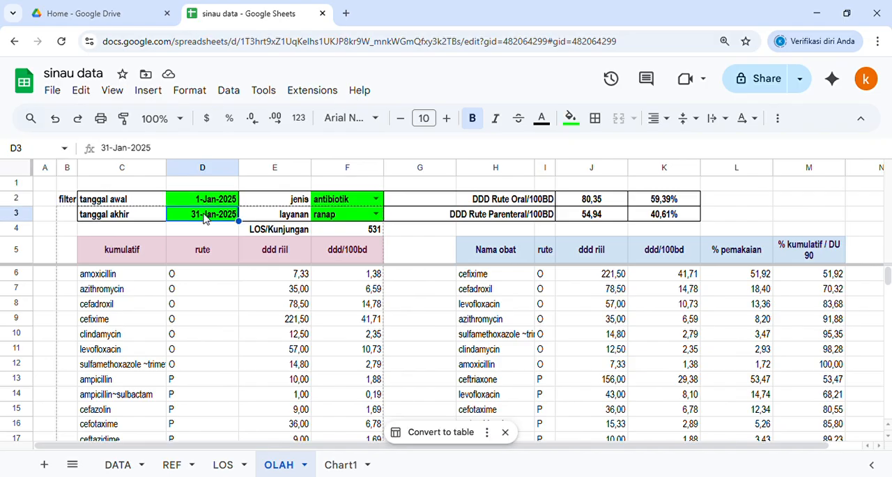
Step: Review the options of the jenis and layanan filters, keeping antibiotik for jenis and choosing ranap for layanan
{"action": "left_click", "coordinate": [340, 202]}
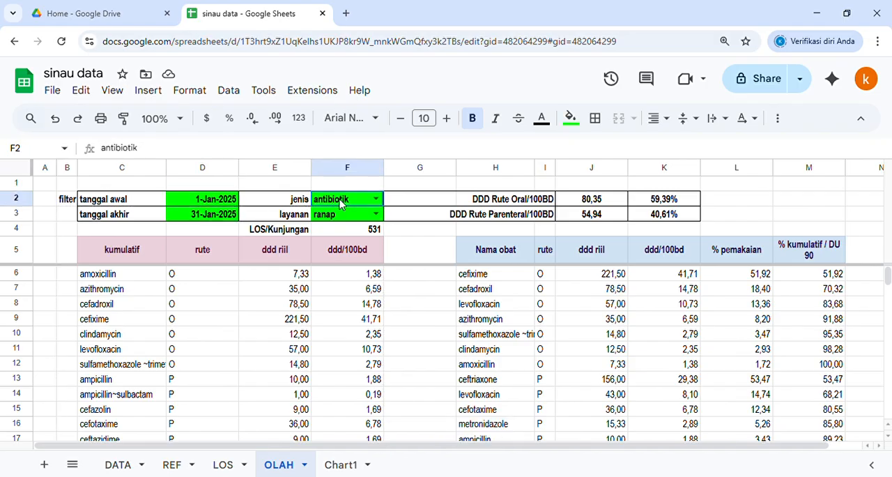
{"action": "left_click", "coordinate": [376, 200]}
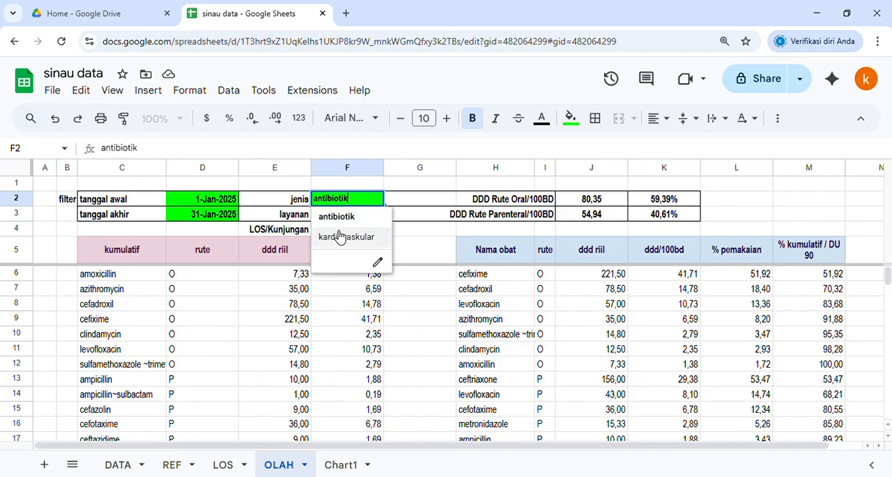
{"action": "key", "text": "Escape"}
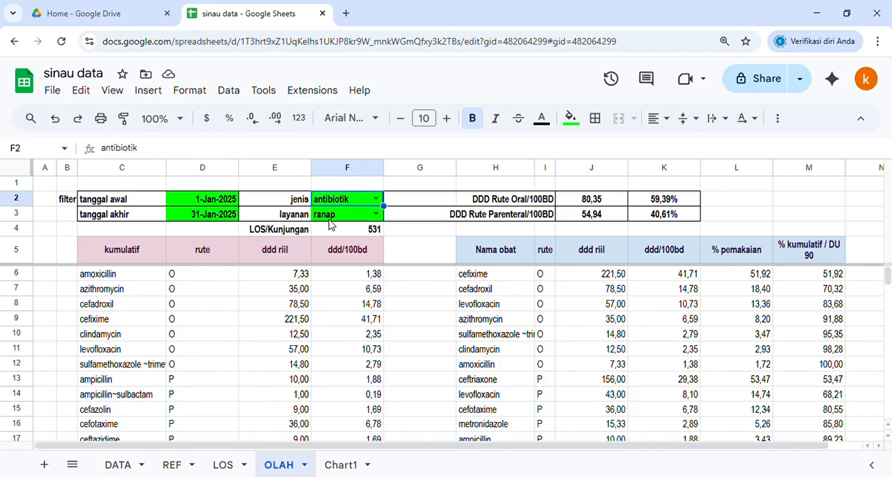
{"action": "left_click", "coordinate": [376, 215]}
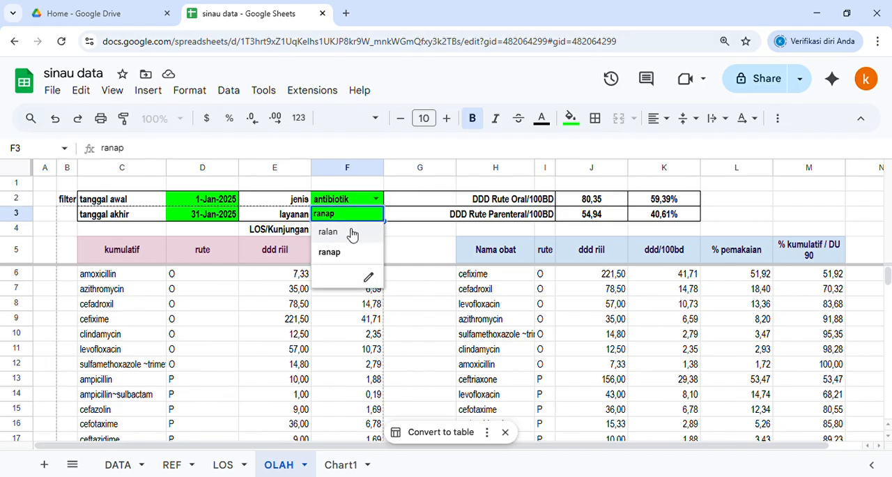
{"action": "left_click", "coordinate": [336, 254]}
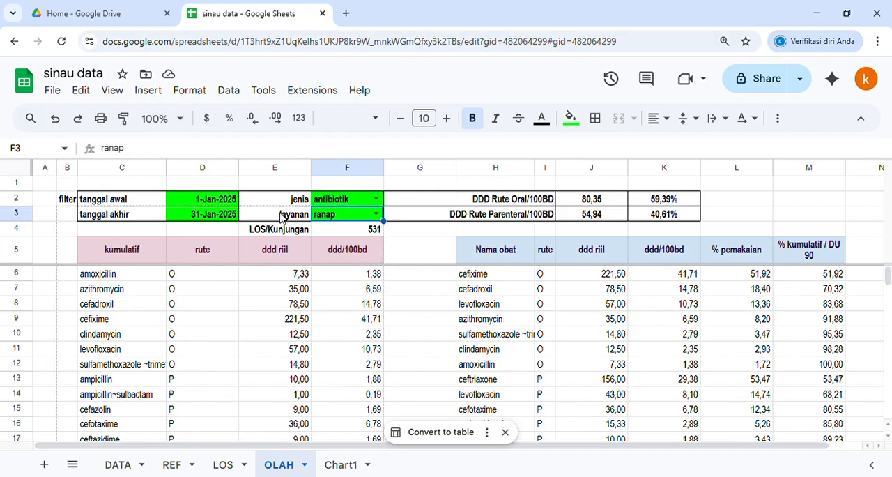
Step: Examine the layanan filter together with the LOS/Kunjungan label and its formula in F4
{"action": "left_click", "coordinate": [282, 216]}
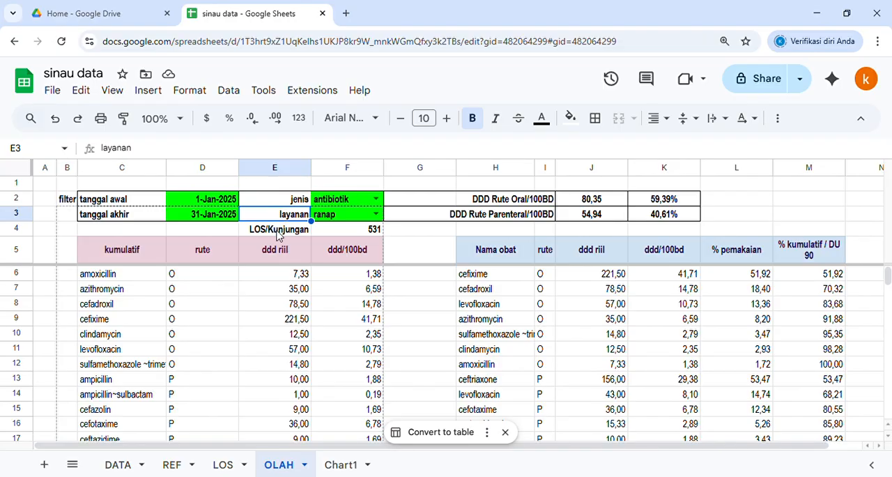
{"action": "left_click", "coordinate": [277, 234]}
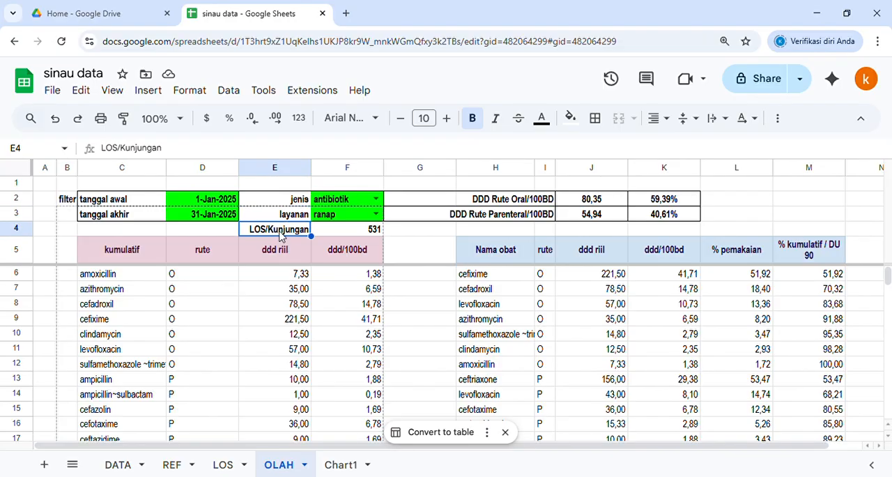
{"action": "left_click", "coordinate": [360, 219]}
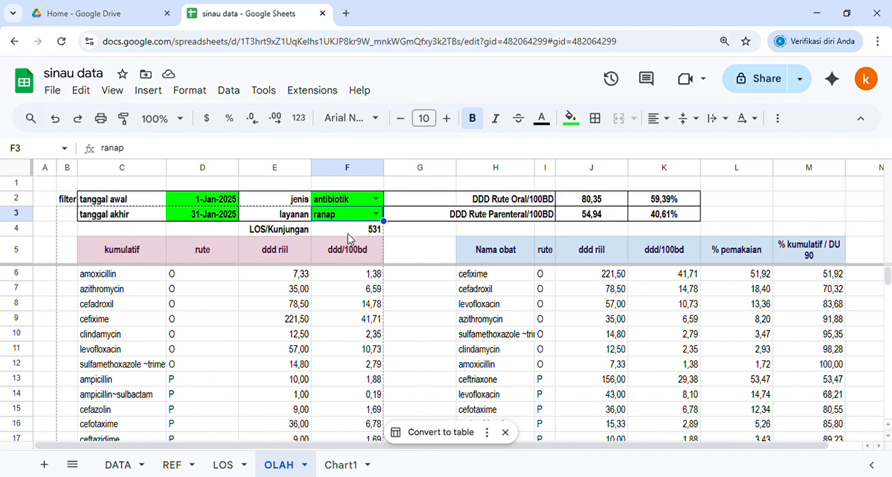
{"action": "left_click", "coordinate": [349, 230]}
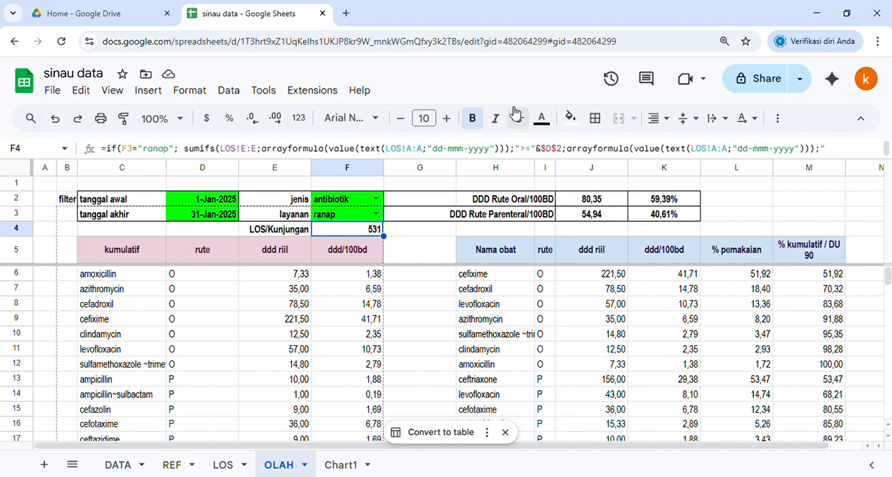
Step: Fill the LOS/Kunjungan value cell F4 with yellow and check its source data on the LOS sheet
{"action": "left_click", "coordinate": [570, 117]}
{"action": "left_click", "coordinate": [622, 184]}
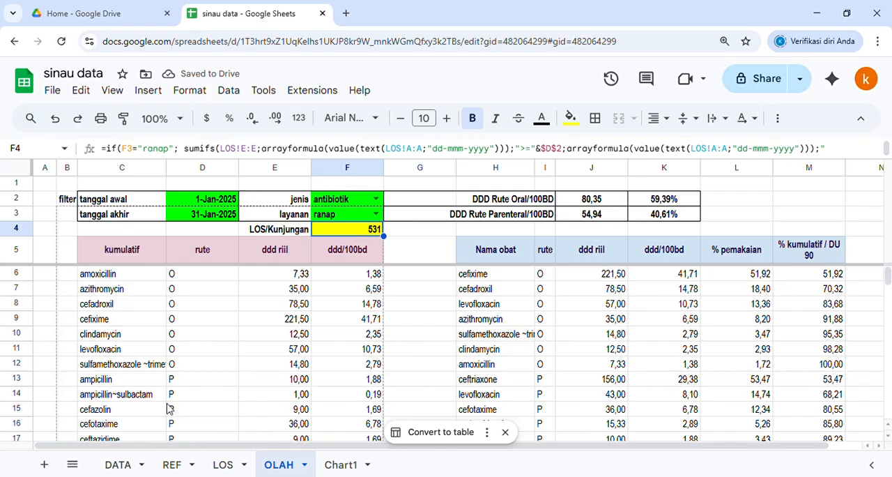
{"action": "left_click", "coordinate": [223, 465]}
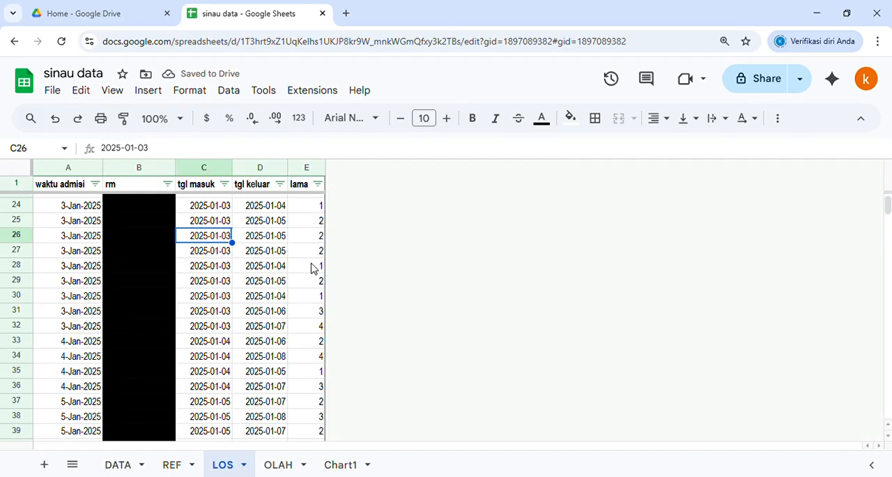
{"action": "left_click", "coordinate": [285, 466]}
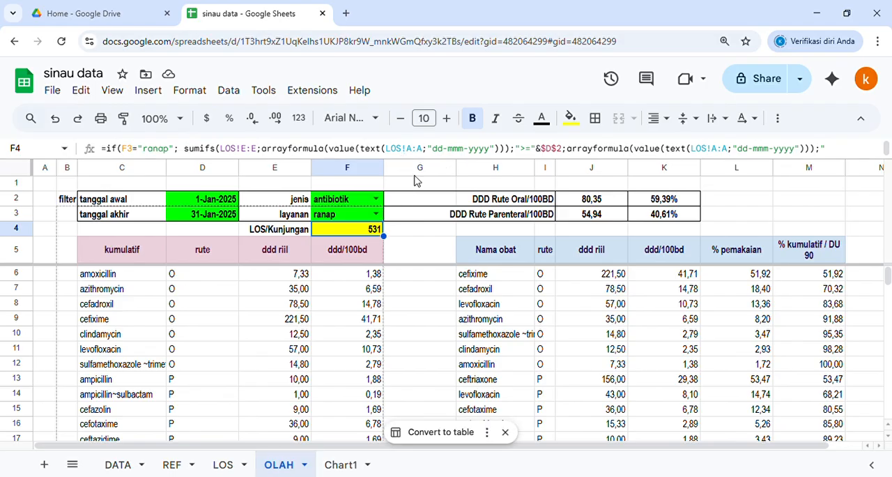
Step: Set the layanan filter on the OLAH sheet to ralan
{"action": "left_click", "coordinate": [376, 215]}
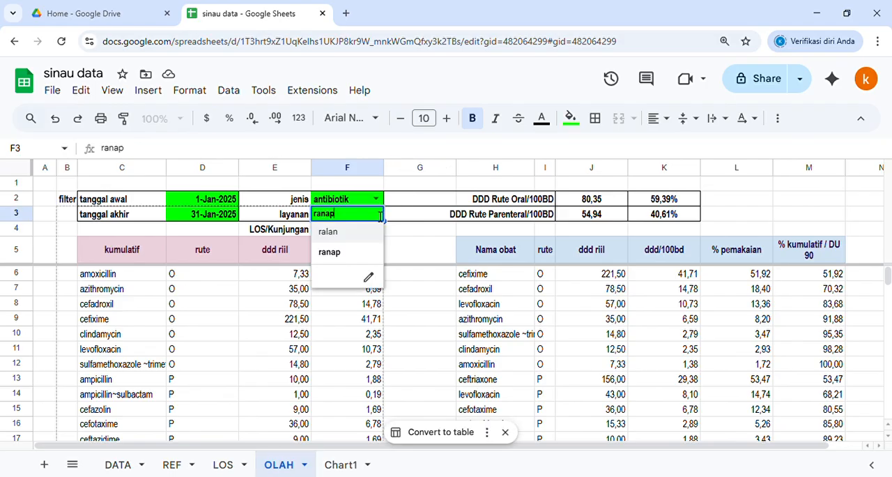
{"action": "left_click", "coordinate": [343, 238]}
{"action": "left_click", "coordinate": [409, 232]}
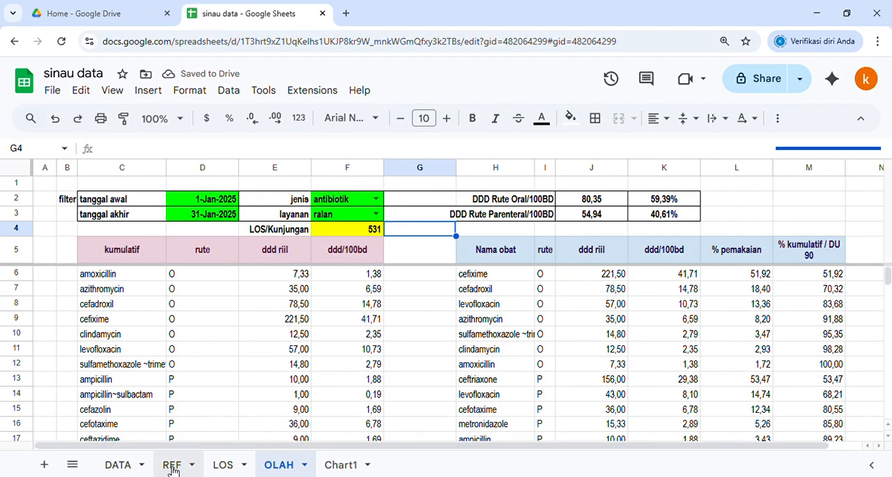
Step: Go to the DATA sheet and inspect the Obat entries in rows 7 to 10
{"action": "left_click", "coordinate": [119, 465]}
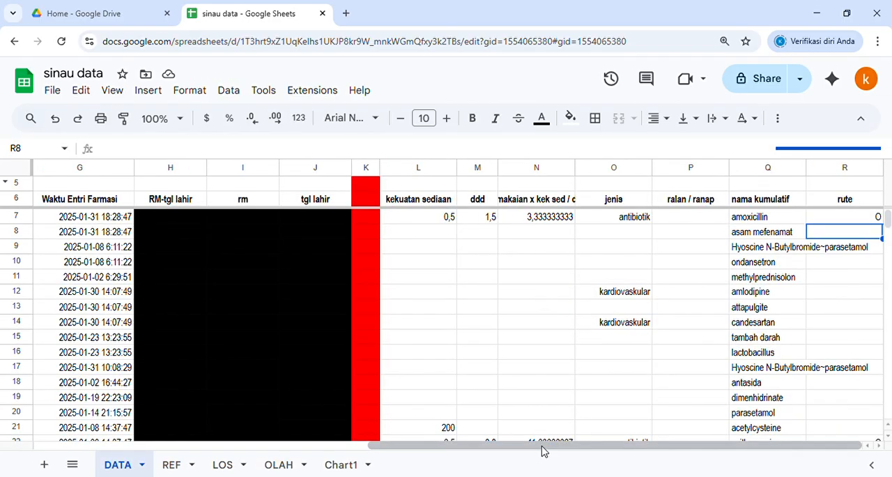
{"action": "left_click_drag", "start_coordinate": [542, 448], "coordinate": [213, 452]}
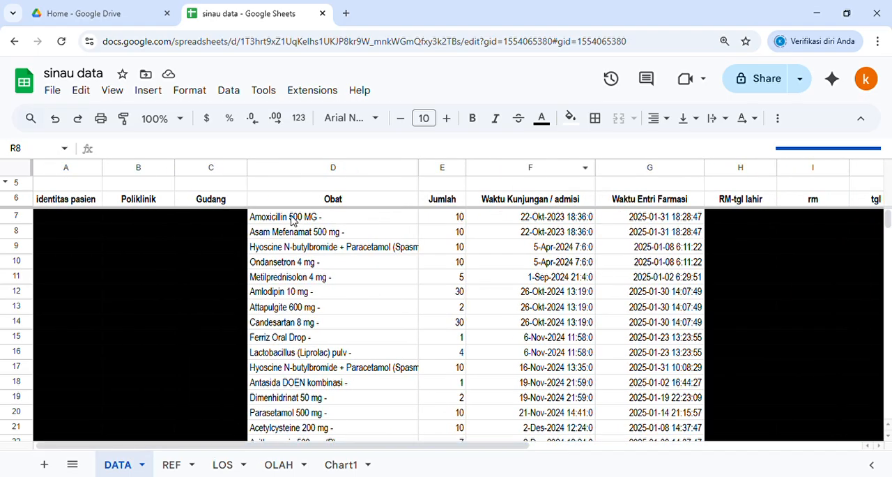
{"action": "left_click", "coordinate": [405, 223]}
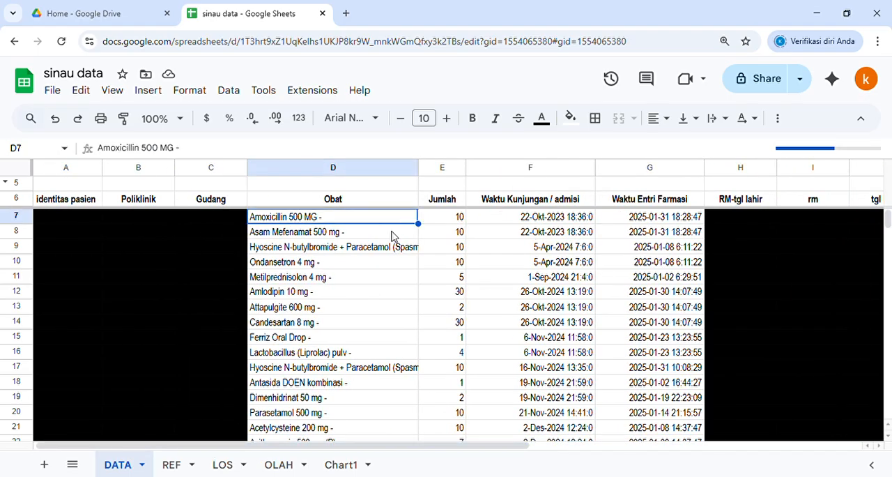
{"action": "left_click", "coordinate": [394, 238]}
{"action": "left_click", "coordinate": [392, 253]}
{"action": "left_click", "coordinate": [388, 262]}
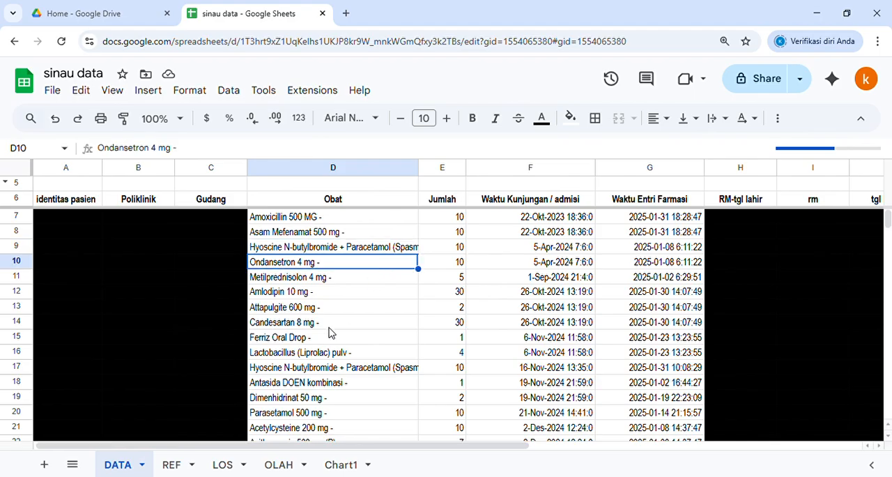
Step: Return to the OLAH sheet by way of LOS and examine the full LOS/Kunjungan formula in F4
{"action": "left_click", "coordinate": [230, 464]}
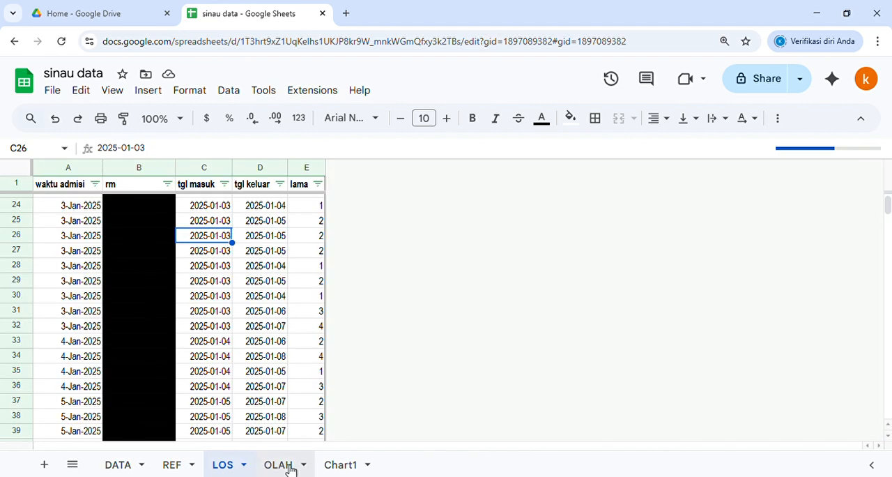
{"action": "left_click", "coordinate": [283, 465]}
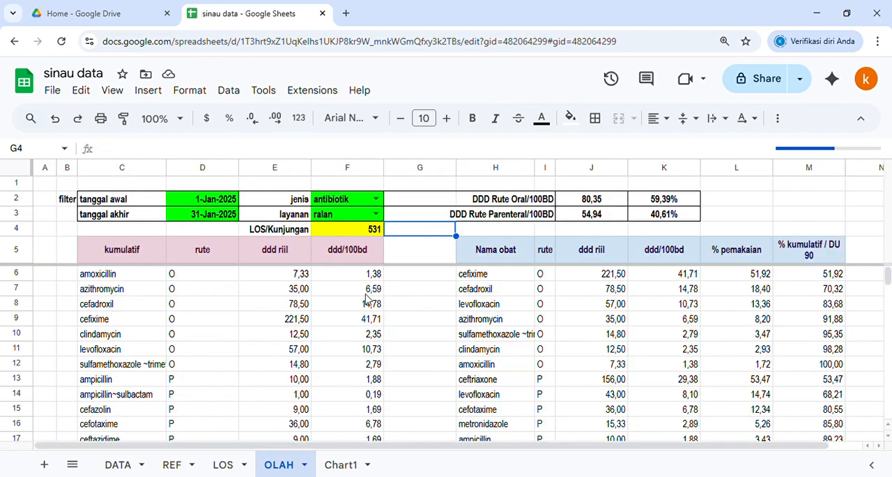
{"action": "left_click", "coordinate": [360, 234]}
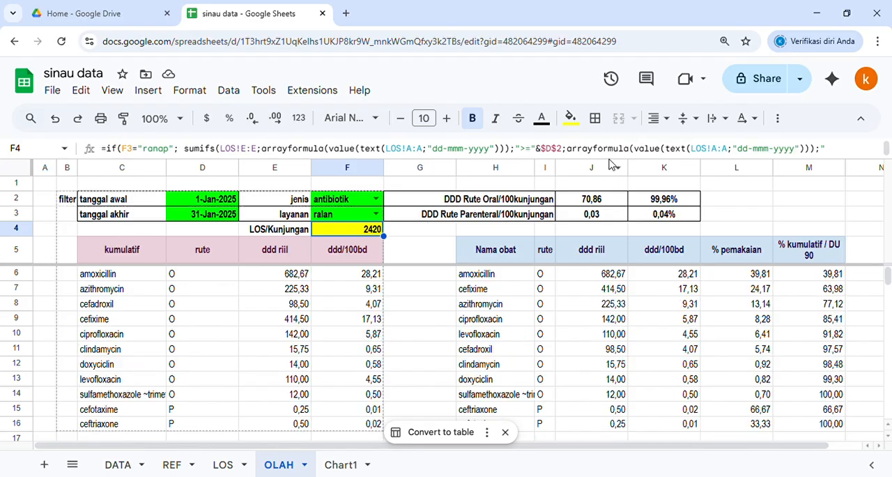
{"action": "left_click_drag", "start_coordinate": [610, 164], "coordinate": [607, 224]}
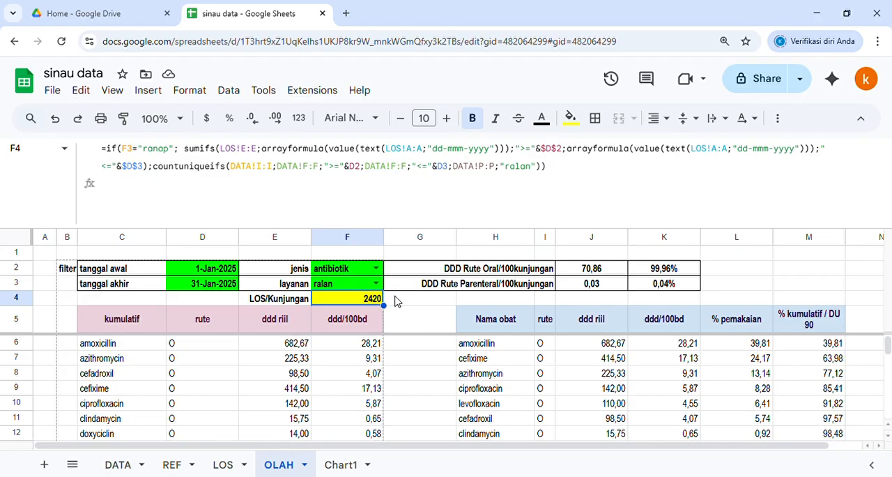
{"action": "left_click_drag", "start_coordinate": [406, 233], "coordinate": [401, 118]}
{"action": "left_click", "coordinate": [398, 233]}
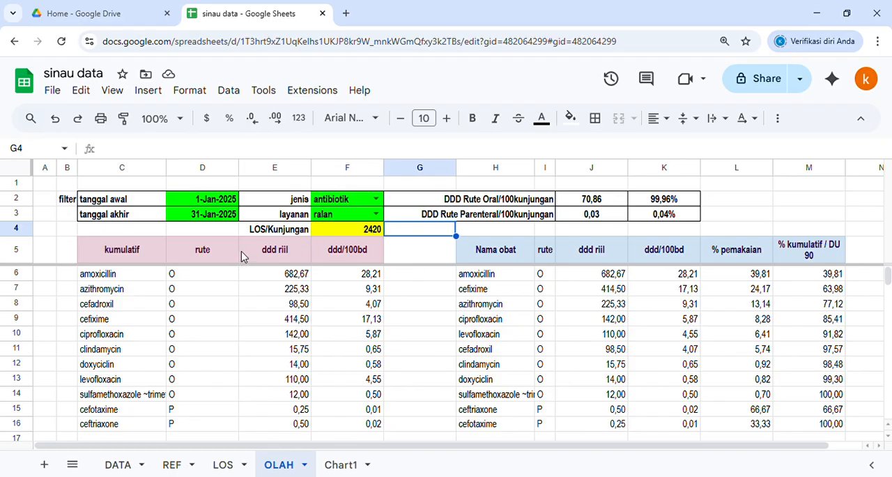
Step: Inspect the rute and ddd riil headers and the ddd riil formulas down to E10
{"action": "left_click", "coordinate": [220, 255]}
{"action": "left_click", "coordinate": [277, 262]}
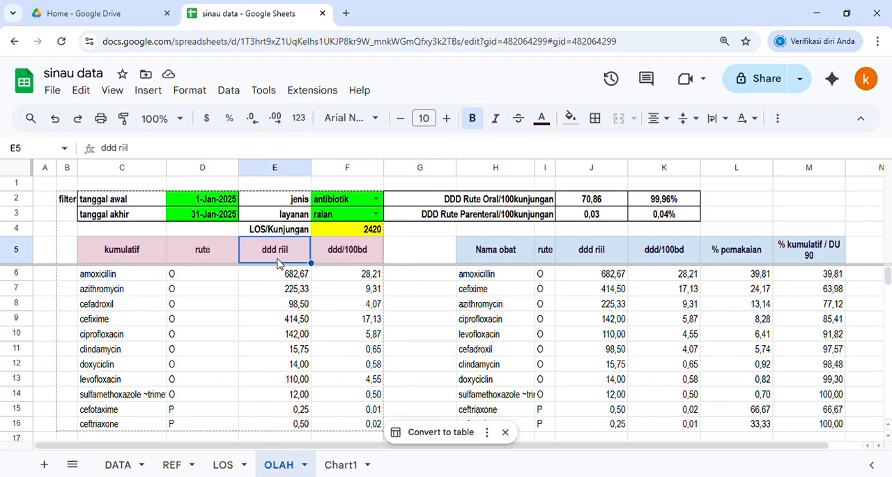
{"action": "key", "text": "Down"}
{"action": "key", "text": "Down"}
{"action": "key", "text": "Down"}
{"action": "key", "text": "Down"}
{"action": "key", "text": "Down"}
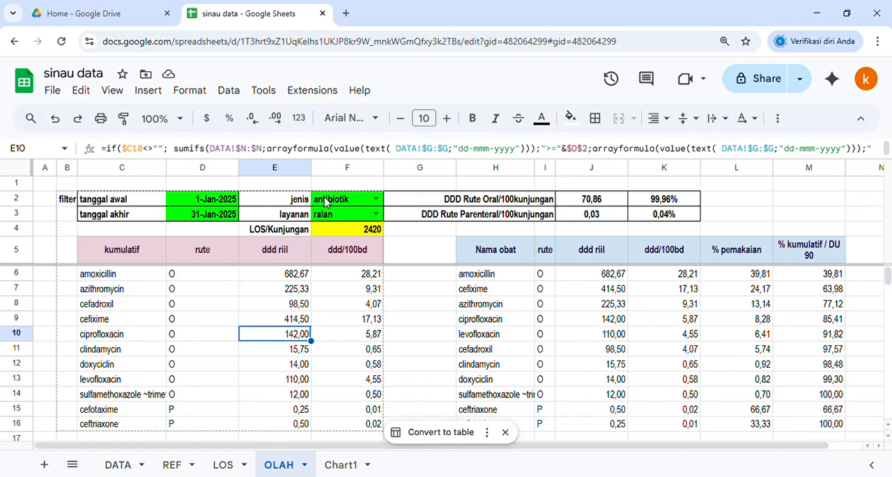
Step: Change the header in F5 to "ddd/100 (BD/kunjungan)"
{"action": "left_click", "coordinate": [353, 253]}
{"action": "left_click", "coordinate": [234, 151]}
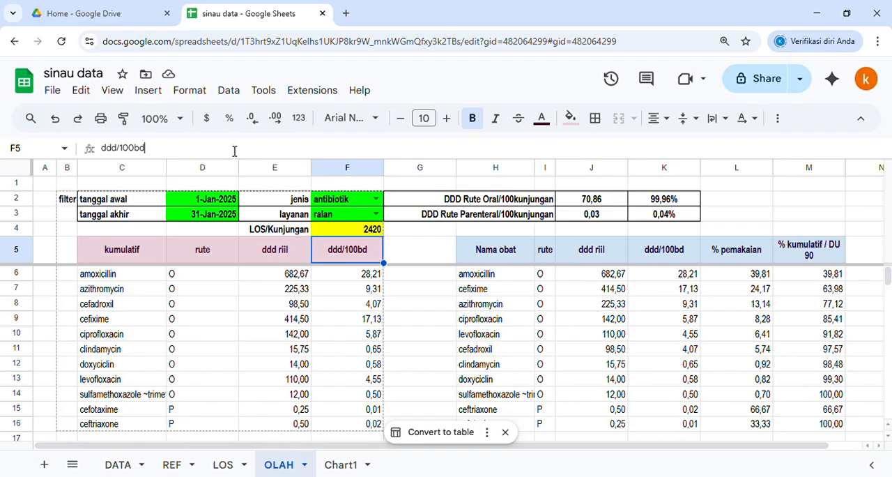
{"action": "key", "text": "BackSpace"}
{"action": "key", "text": "BackSpace"}
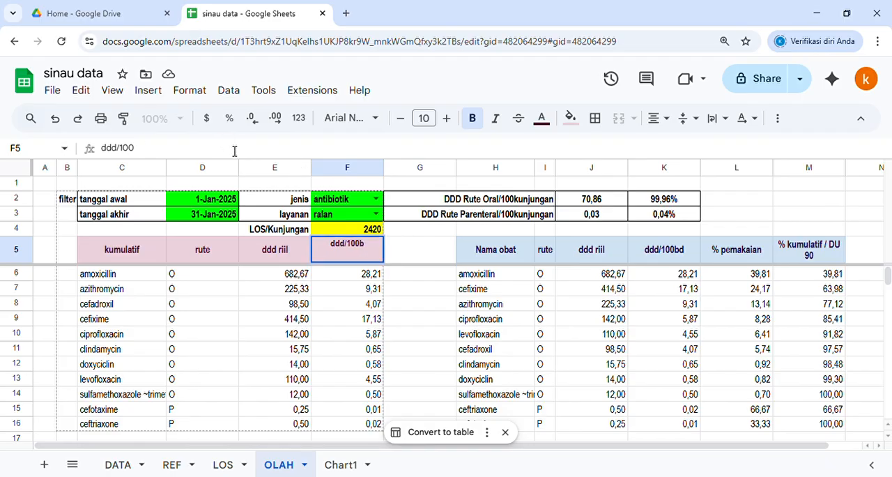
{"action": "type", "text": "(BD/kunjungan)"}
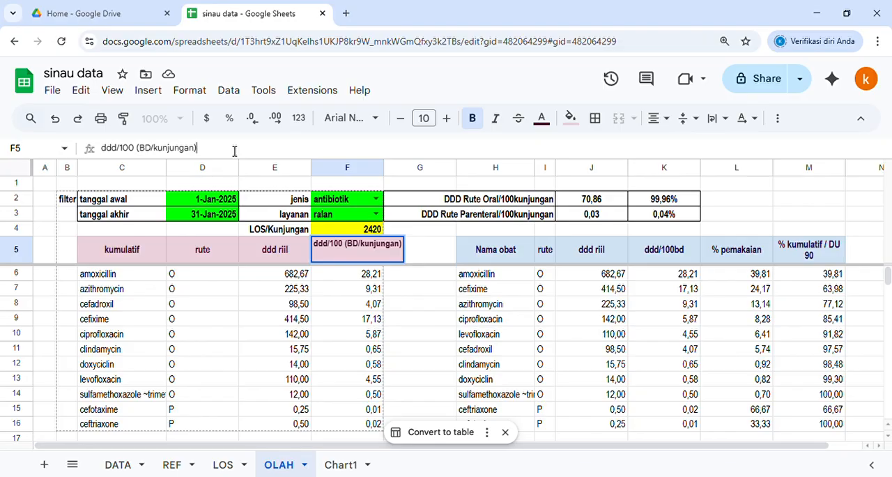
{"action": "key", "text": "Return"}
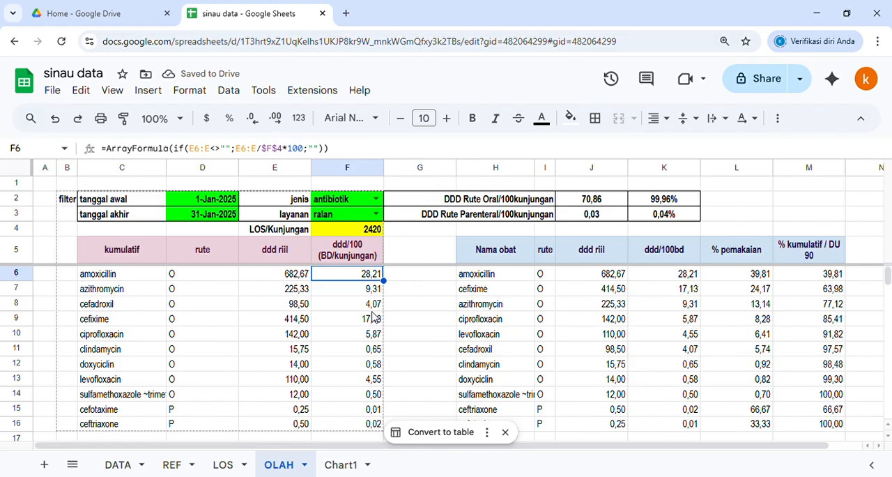
Step: Review the kumulatif table's ddd/100 values and the formula behind its drug list in C6
{"action": "scroll", "coordinate": [356, 313], "scroll_direction": "down", "scroll_amount": 2}
{"action": "scroll", "coordinate": [356, 314], "scroll_direction": "up", "scroll_amount": 2}
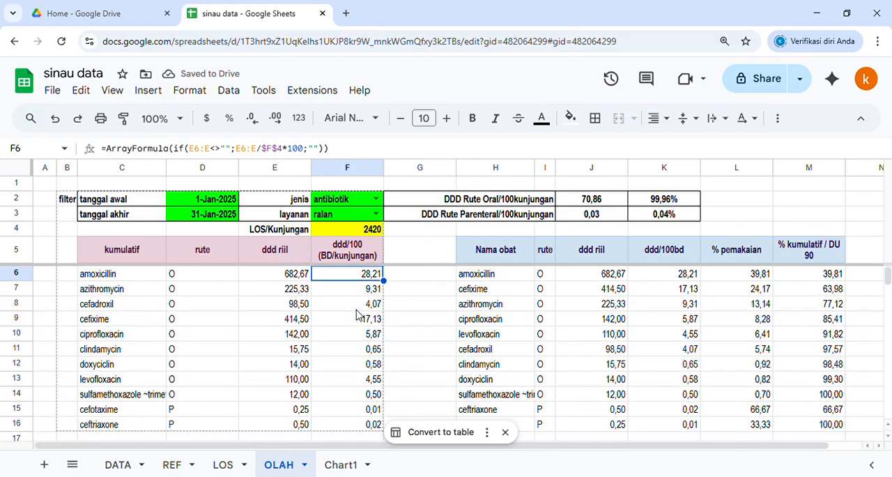
{"action": "left_click", "coordinate": [354, 295]}
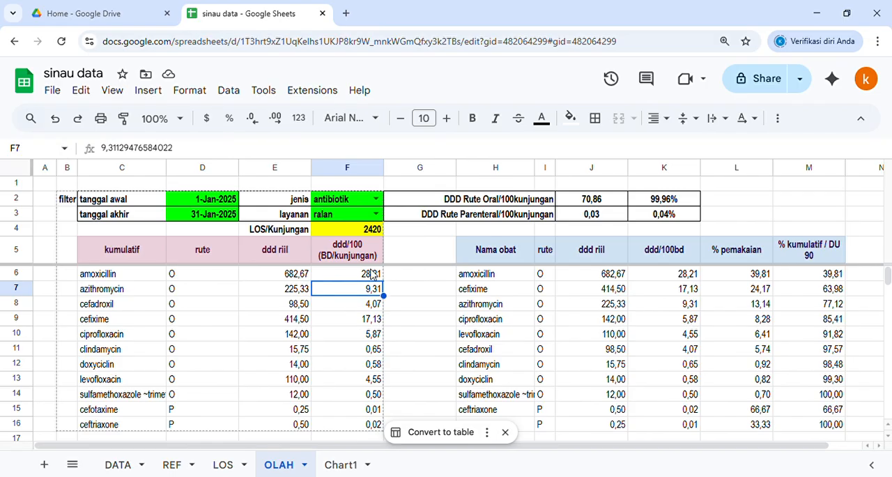
{"action": "left_click", "coordinate": [143, 257]}
{"action": "left_click_drag", "start_coordinate": [143, 256], "coordinate": [337, 400]}
{"action": "left_click", "coordinate": [146, 277]}
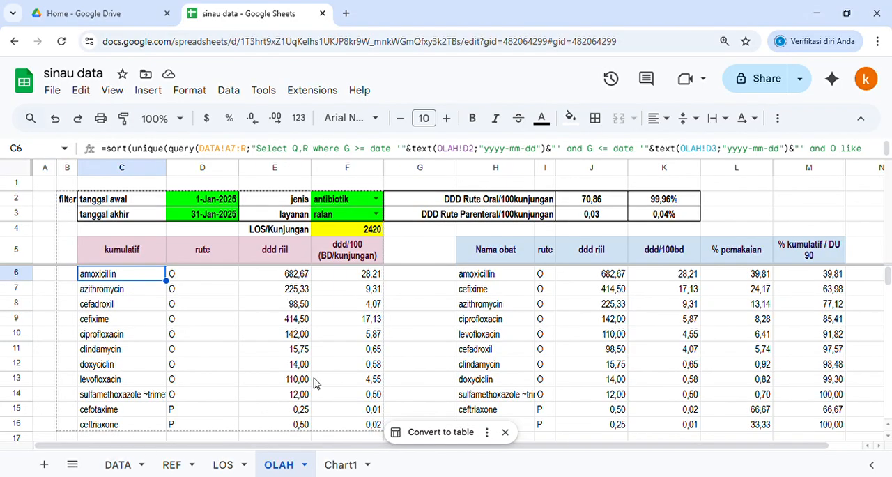
Step: Examine the Nama obat table and its rute, ddd riil and % pemakaian values for the oral drugs in rows 6 to 14
{"action": "left_click", "coordinate": [515, 254]}
{"action": "left_click_drag", "start_coordinate": [625, 267], "coordinate": [780, 335]}
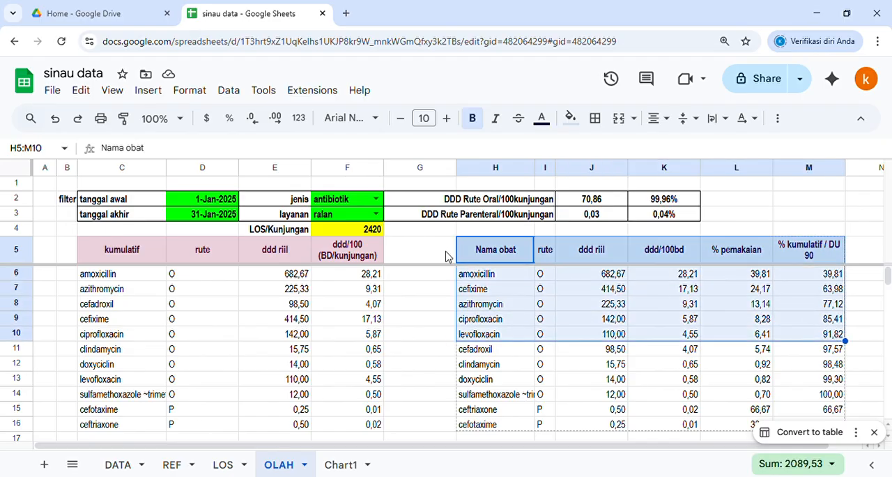
{"action": "left_click", "coordinate": [616, 278]}
{"action": "left_click_drag", "start_coordinate": [541, 275], "coordinate": [543, 394]}
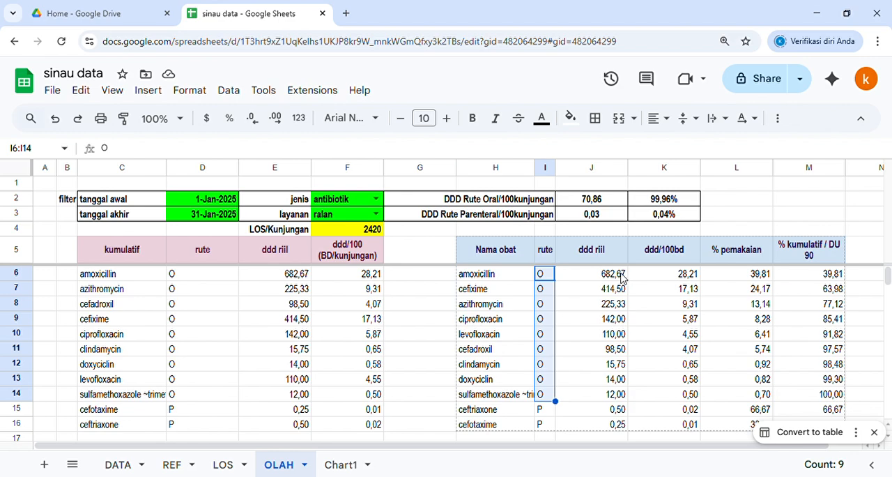
{"action": "left_click_drag", "start_coordinate": [622, 277], "coordinate": [619, 399]}
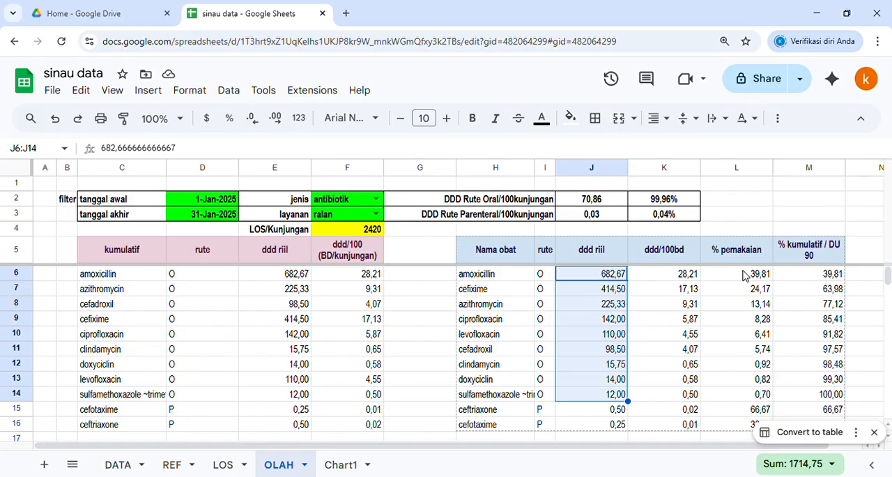
{"action": "left_click_drag", "start_coordinate": [744, 275], "coordinate": [743, 399]}
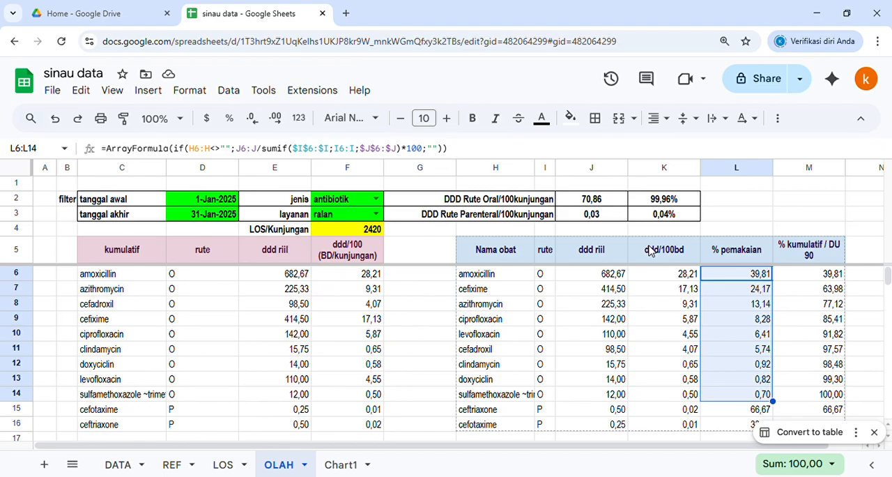
Step: Trace the % kumulatif / DU 90 values and formulas cell by cell from M6 to M10
{"action": "left_click", "coordinate": [817, 278]}
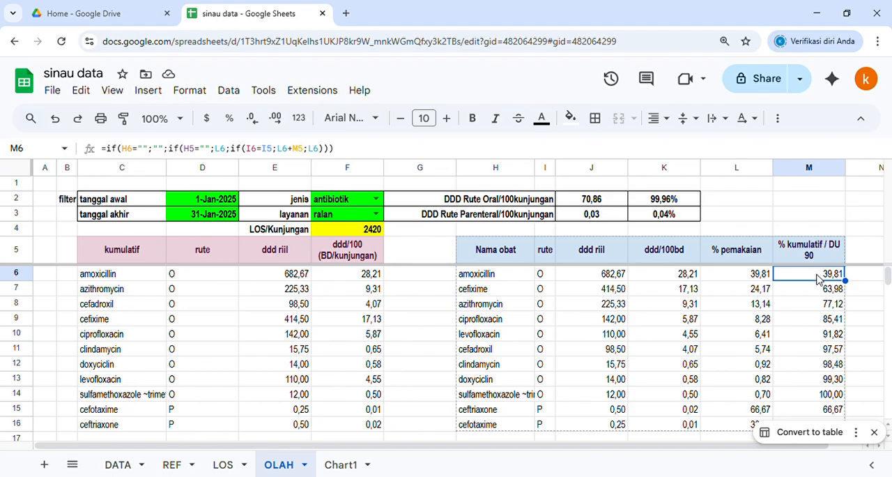
{"action": "left_click_drag", "start_coordinate": [819, 278], "coordinate": [821, 332]}
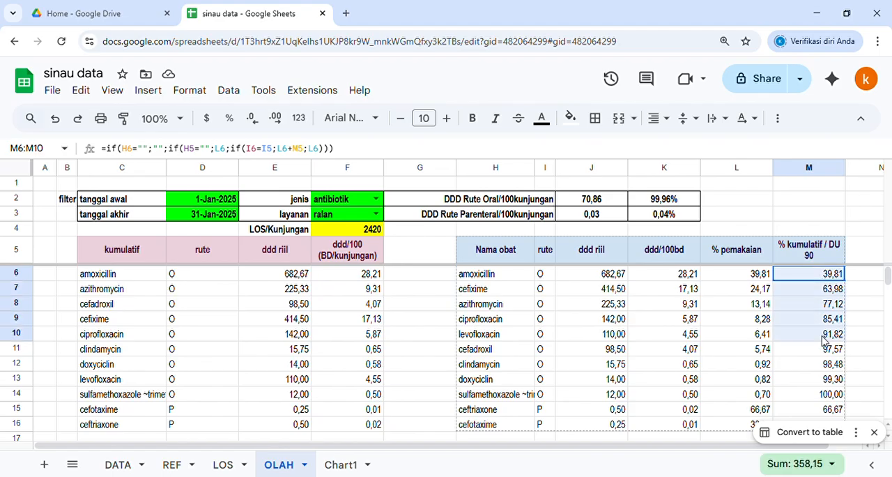
{"action": "left_click", "coordinate": [811, 274]}
{"action": "left_click", "coordinate": [813, 291]}
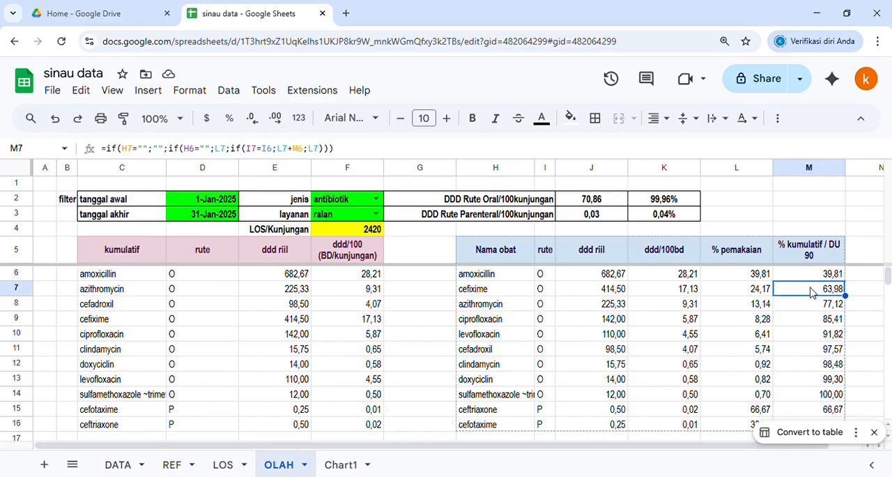
{"action": "left_click", "coordinate": [812, 307]}
{"action": "left_click", "coordinate": [814, 323]}
{"action": "left_click", "coordinate": [813, 336]}
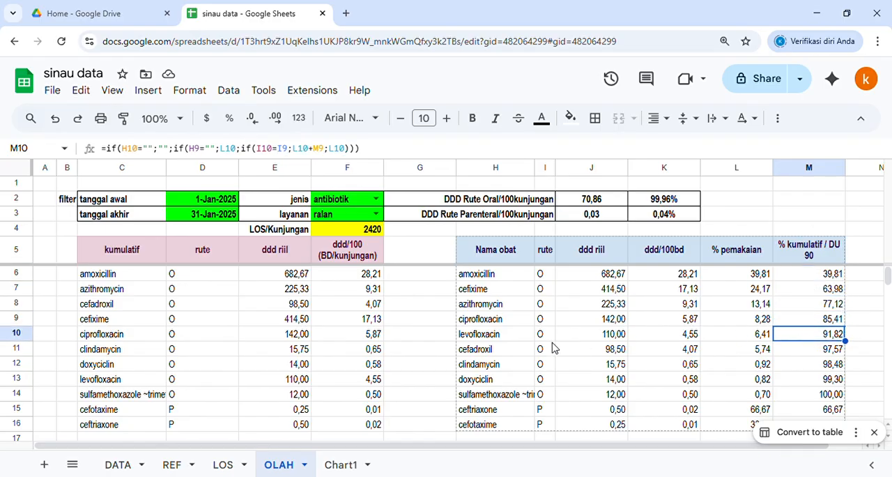
Step: Review the oral drug names in H6:H10 and the parenteral entry ceftriaxone in H15
{"action": "left_click_drag", "start_coordinate": [488, 275], "coordinate": [488, 336]}
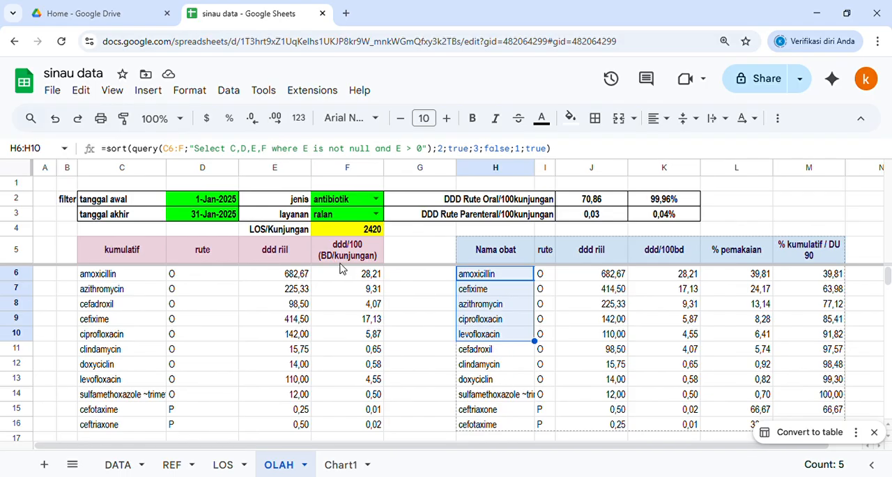
{"action": "scroll", "coordinate": [521, 321], "scroll_direction": "down", "scroll_amount": 1}
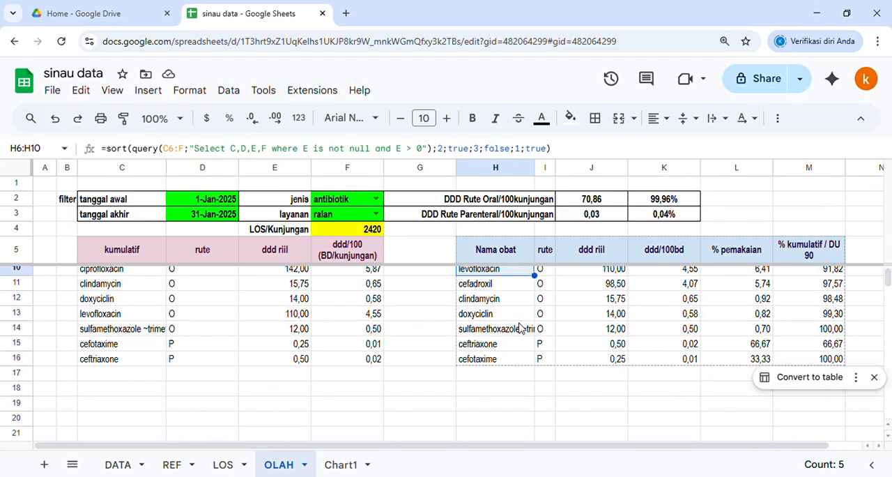
{"action": "left_click", "coordinate": [505, 348]}
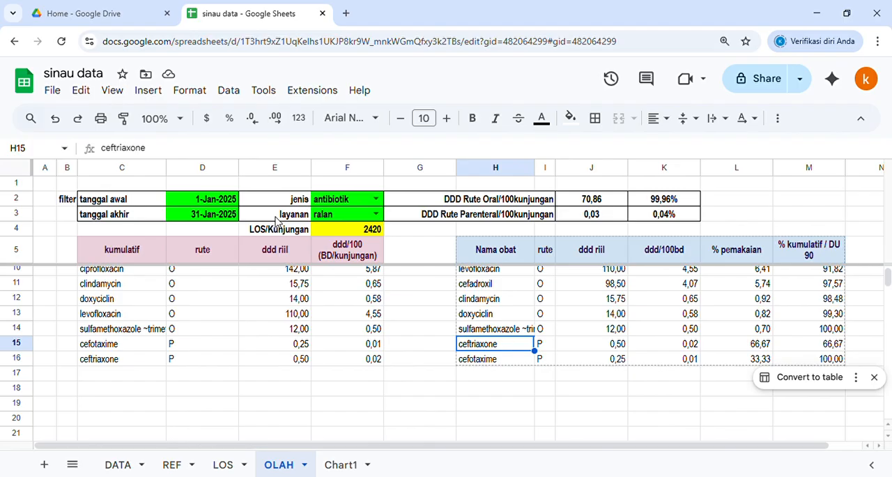
{"action": "scroll", "coordinate": [346, 242], "scroll_direction": "up", "scroll_amount": 1}
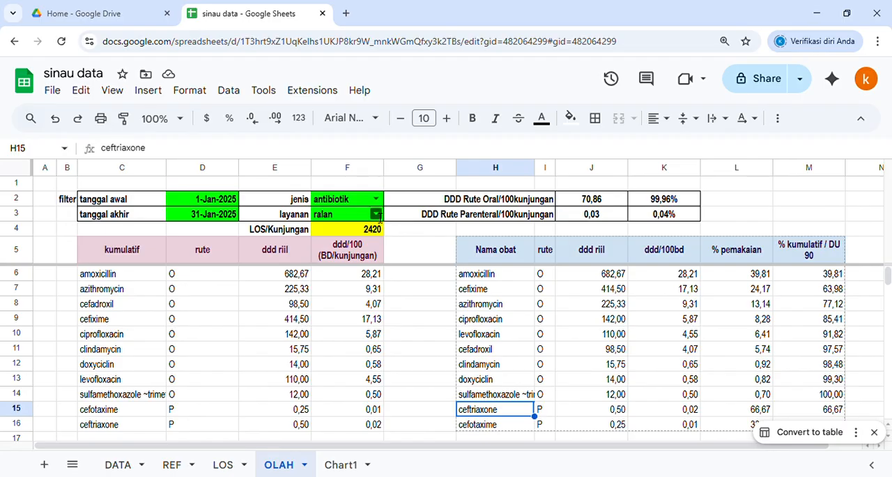
Step: Set the layanan filter to ranap and check the Chart1 sheet before returning to OLAH
{"action": "left_click", "coordinate": [376, 214]}
{"action": "left_click", "coordinate": [349, 252]}
{"action": "left_click", "coordinate": [432, 235]}
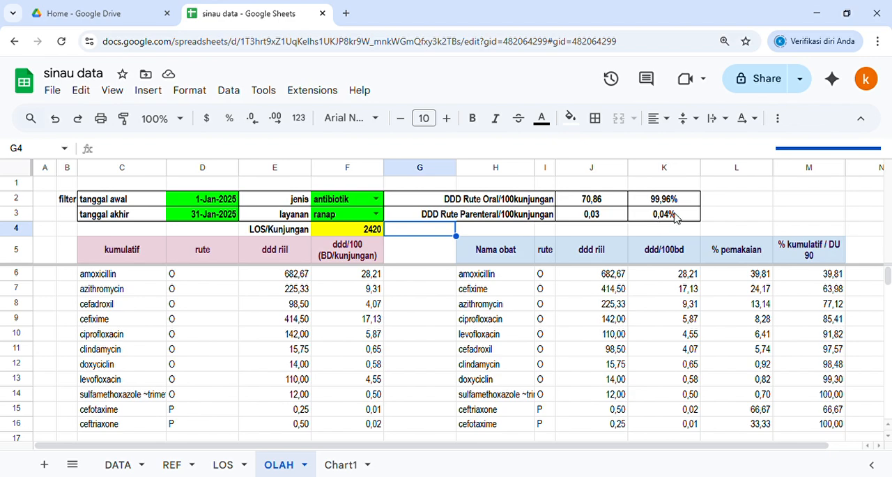
{"action": "left_click", "coordinate": [664, 231]}
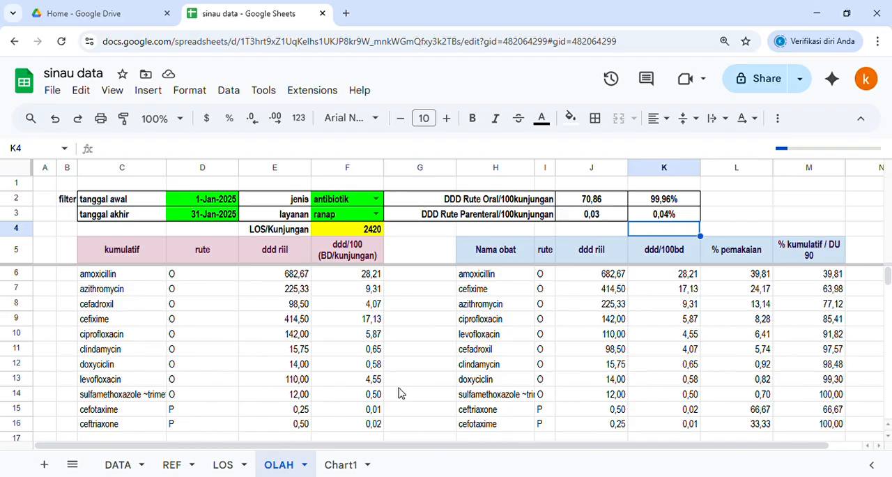
{"action": "left_click", "coordinate": [344, 467]}
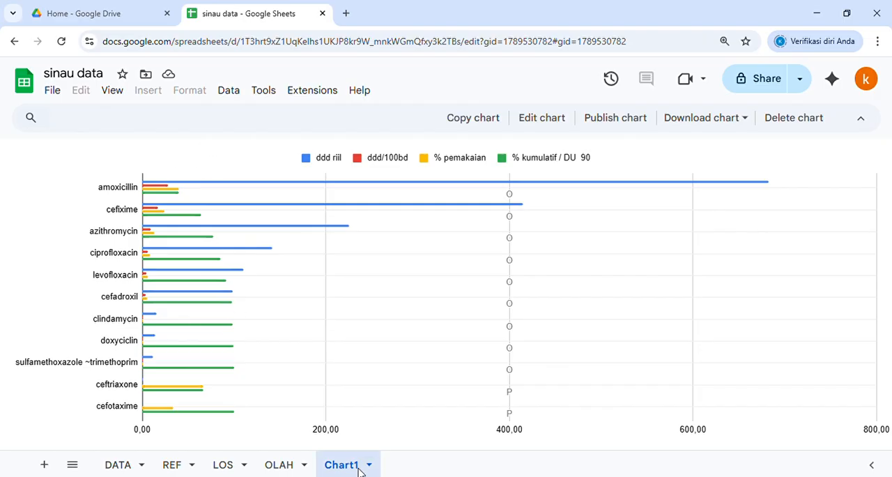
{"action": "left_click", "coordinate": [281, 465]}
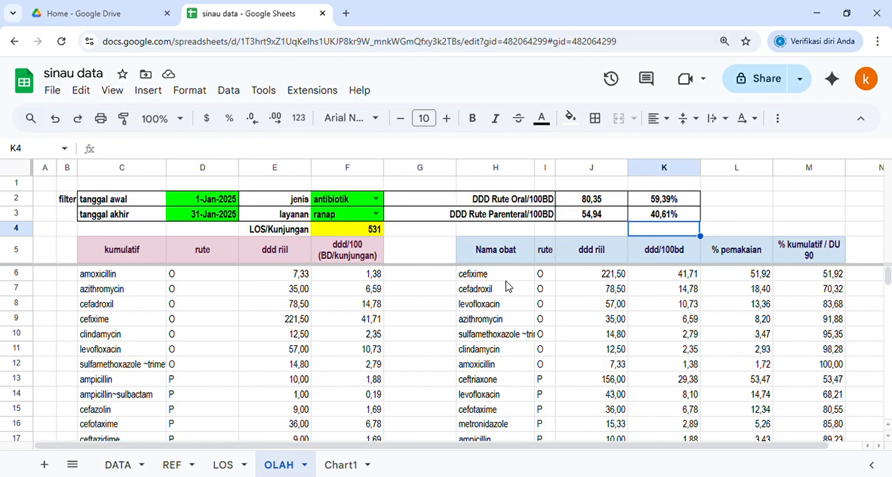
Step: Examine the LOS/Kunjungan formula in F4 and the sorted ranap drug list in H6:H7
{"action": "left_click", "coordinate": [342, 232]}
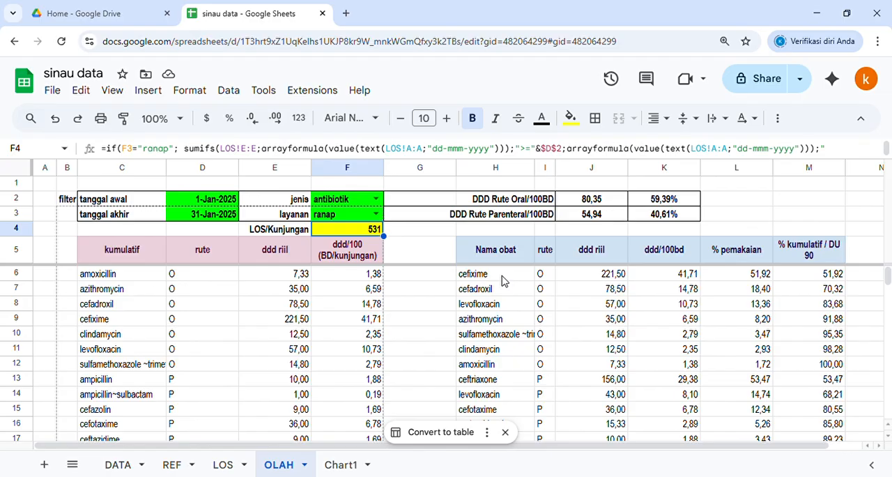
{"action": "left_click", "coordinate": [502, 278]}
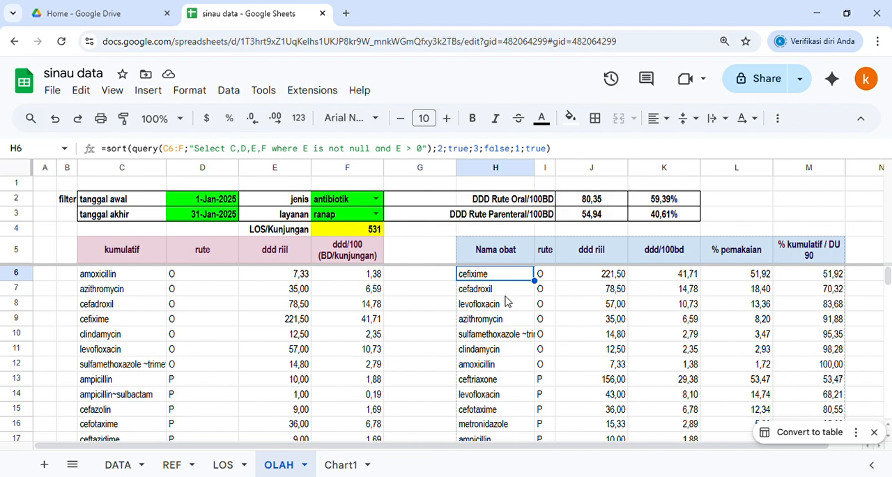
{"action": "left_click", "coordinate": [506, 291]}
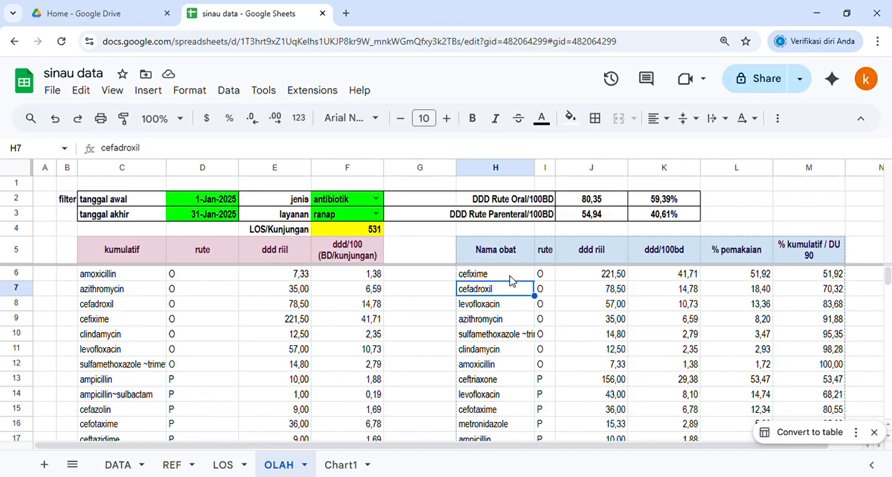
{"action": "left_click", "coordinate": [512, 278]}
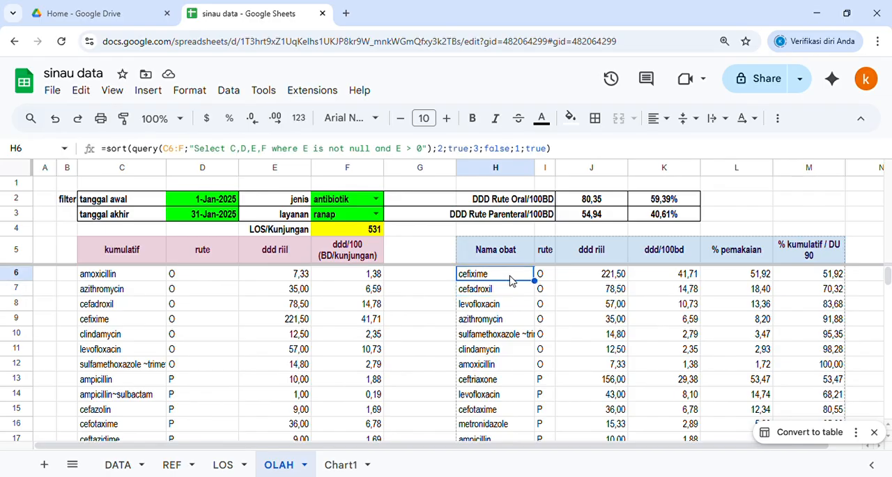
{"action": "left_click", "coordinate": [437, 308]}
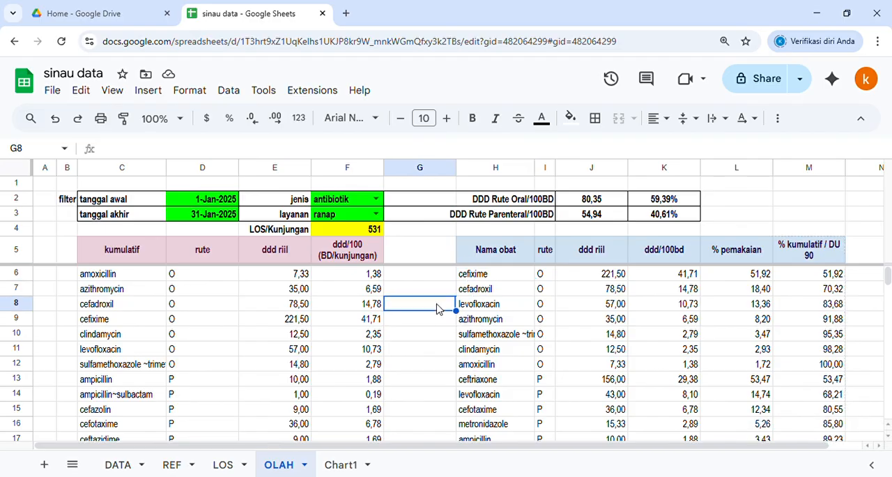
{"action": "left_click", "coordinate": [438, 280]}
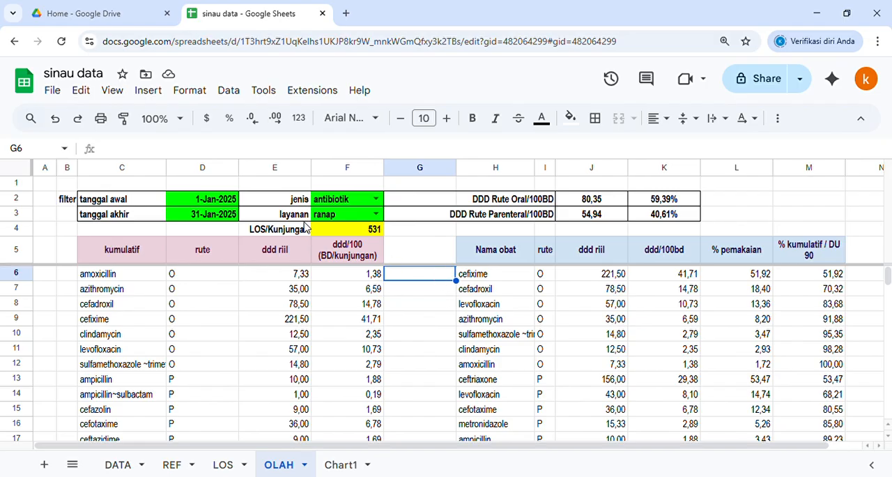
Step: Set the filter period to tanggal awal 1-Feb-2025 and tanggal akhir 28-Feb-2025
{"action": "double_click", "coordinate": [211, 215]}
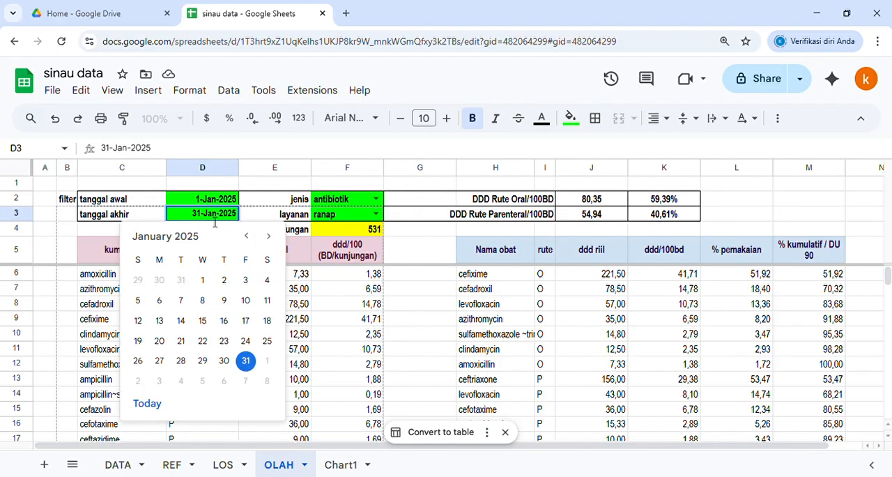
{"action": "left_click", "coordinate": [268, 236]}
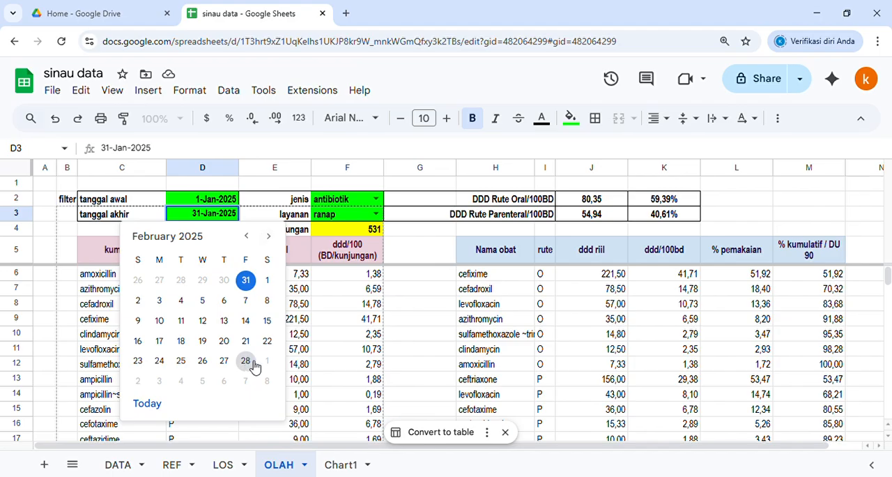
{"action": "left_click", "coordinate": [247, 360]}
{"action": "double_click", "coordinate": [209, 199]}
{"action": "left_click", "coordinate": [269, 221]}
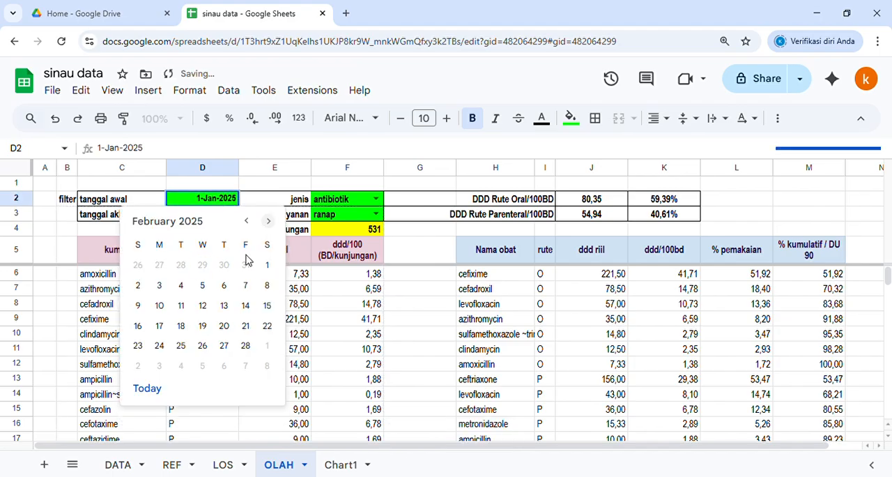
{"action": "left_click", "coordinate": [266, 265]}
{"action": "left_click", "coordinate": [212, 230]}
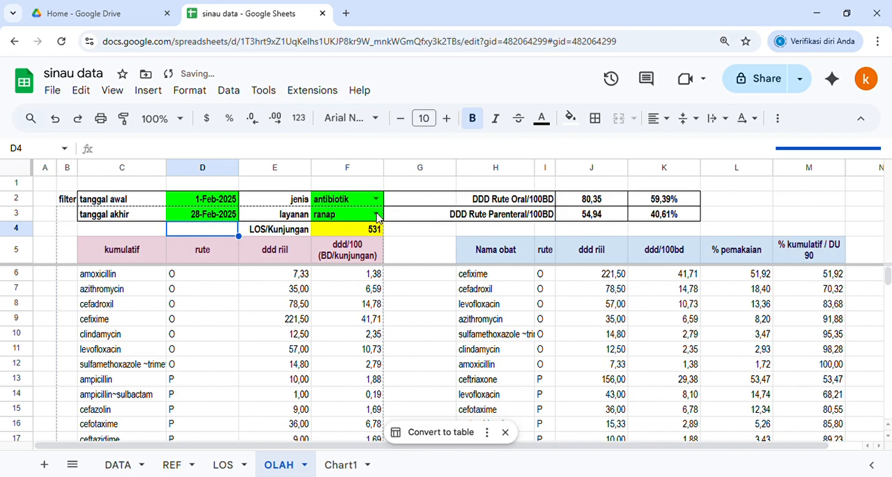
Step: Check the LOS/Kunjungan cell and the oral and parenteral DDD summary in J2:K3
{"action": "left_click", "coordinate": [327, 236]}
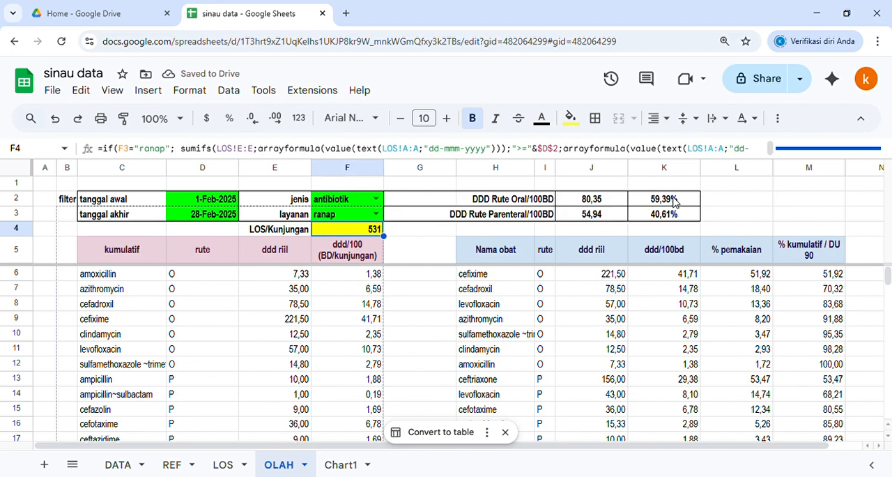
{"action": "left_click_drag", "start_coordinate": [607, 203], "coordinate": [653, 220]}
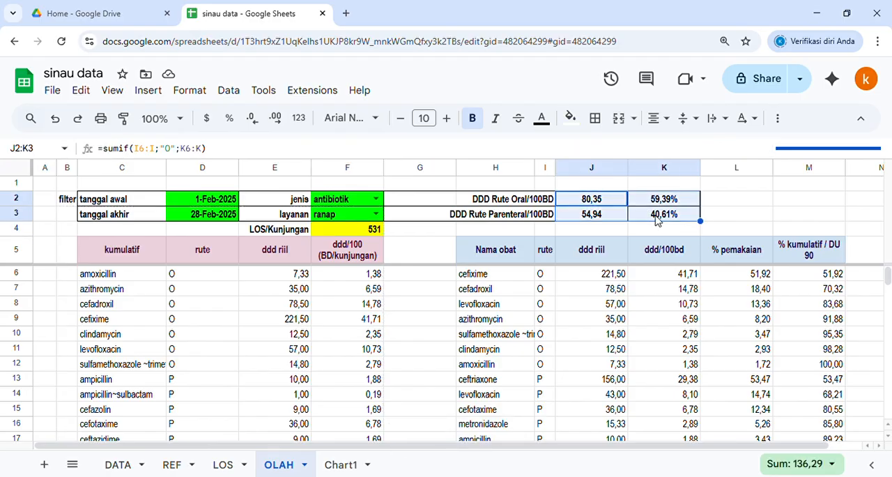
{"action": "left_click", "coordinate": [403, 256]}
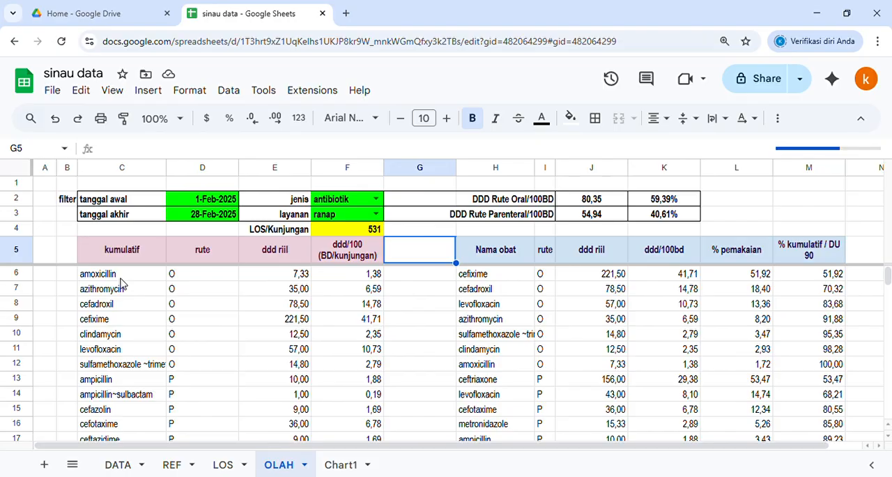
Step: Inspect the Obat column on the DATA sheet down to its last record
{"action": "left_click", "coordinate": [118, 465]}
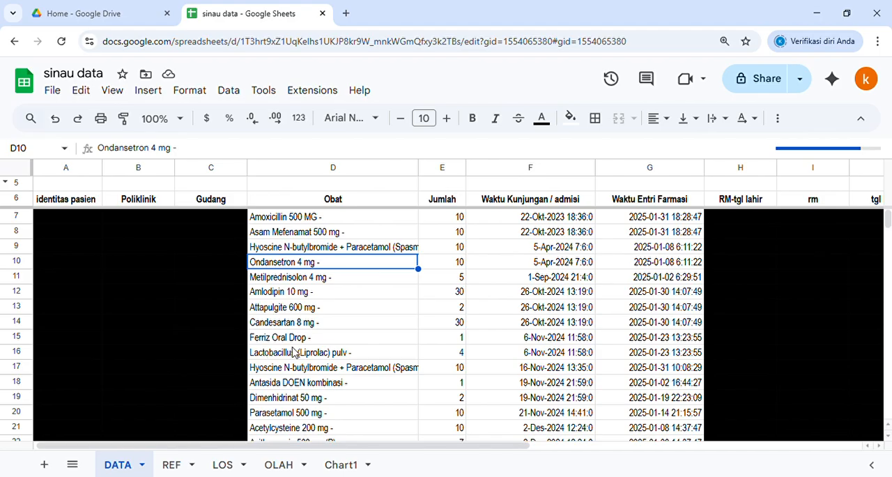
{"action": "left_click", "coordinate": [311, 353]}
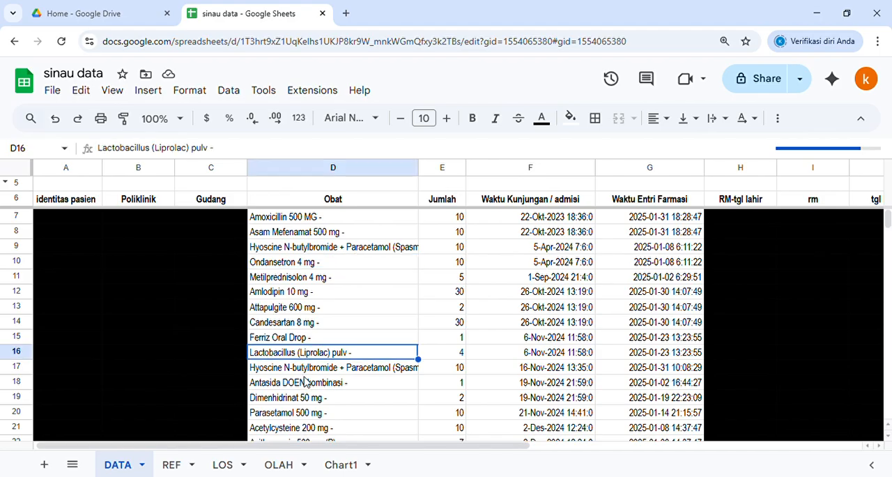
{"action": "left_click", "coordinate": [307, 372]}
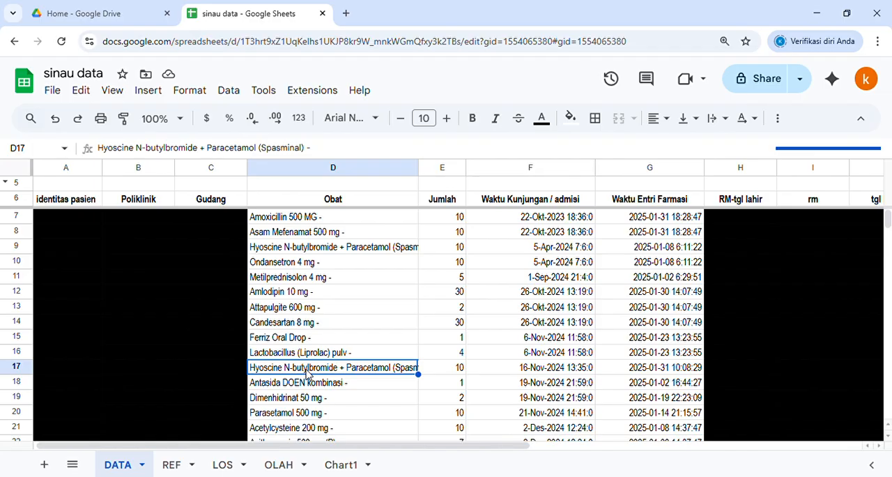
{"action": "key", "text": "ctrl+Down"}
{"action": "scroll", "coordinate": [308, 361], "scroll_direction": "down", "scroll_amount": 2}
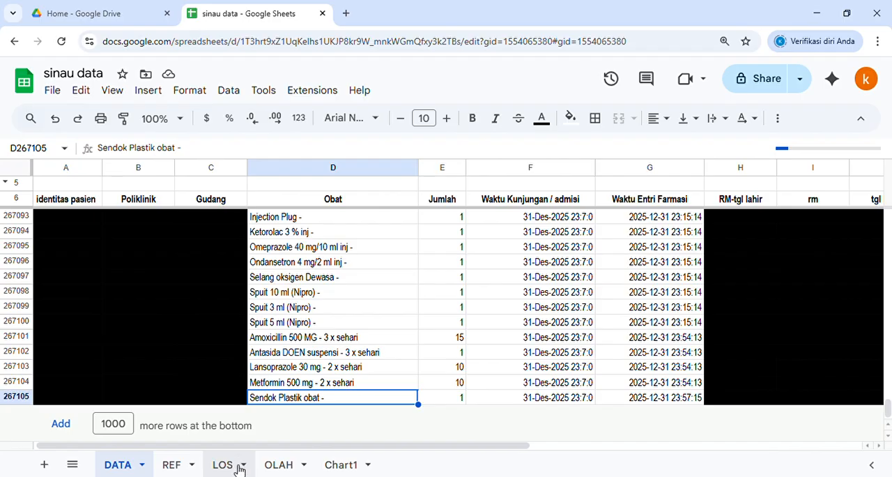
Step: Review the February ranap results in both drug tables on the OLAH sheet
{"action": "left_click", "coordinate": [282, 465]}
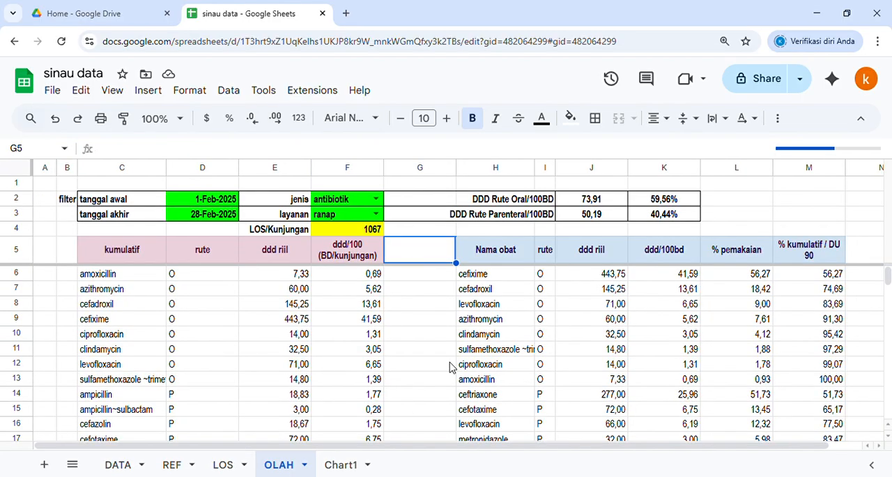
{"action": "left_click", "coordinate": [432, 232]}
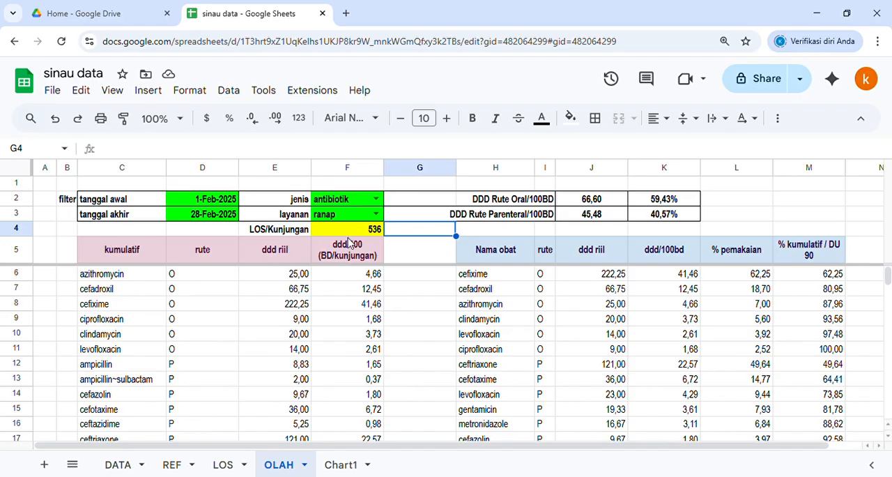
{"action": "left_click", "coordinate": [437, 262]}
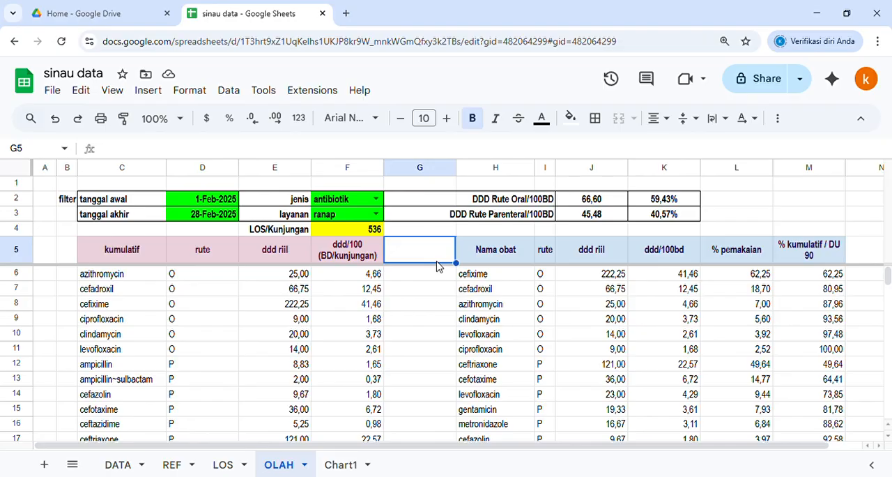
{"action": "scroll", "coordinate": [434, 274], "scroll_direction": "down", "scroll_amount": 3}
{"action": "scroll", "coordinate": [435, 274], "scroll_direction": "up", "scroll_amount": 3}
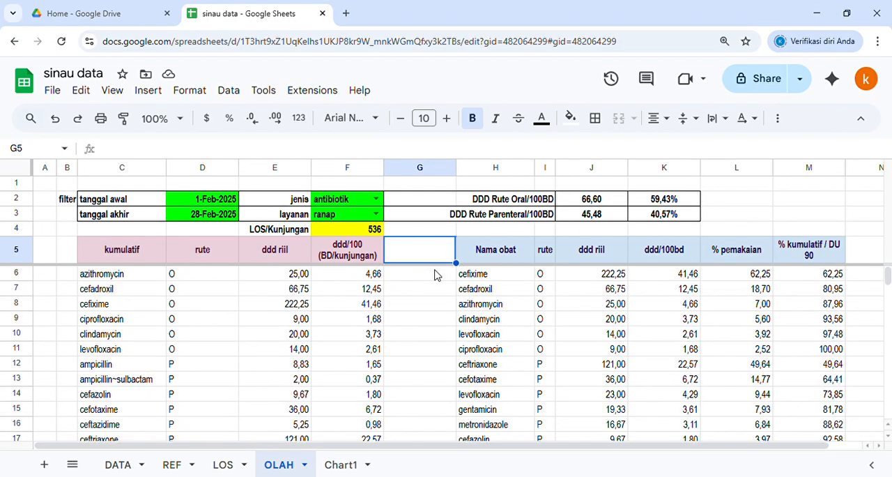
{"action": "scroll", "coordinate": [425, 282], "scroll_direction": "down", "scroll_amount": 2}
{"action": "scroll", "coordinate": [404, 341], "scroll_direction": "up", "scroll_amount": 2}
{"action": "left_click", "coordinate": [433, 308]}
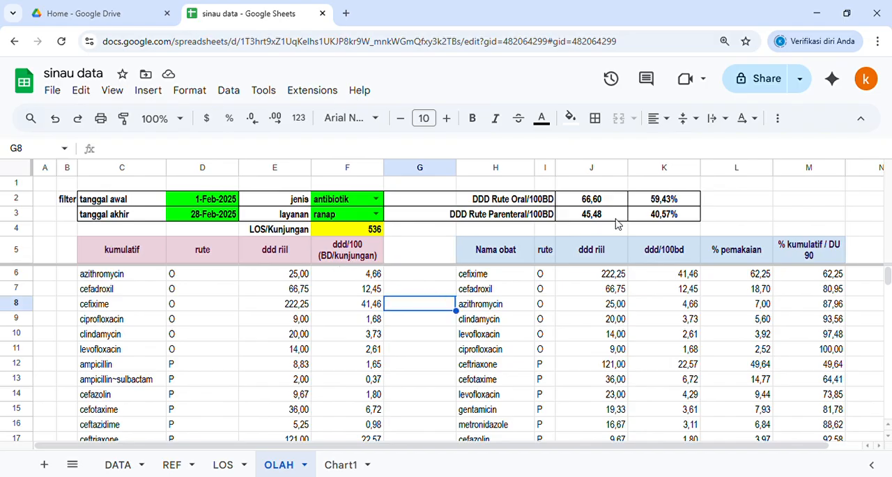
Step: Set the filter period to tanggal awal 1-Jan-2025 and tanggal akhir 31-Mar-2025
{"action": "left_click", "coordinate": [218, 203]}
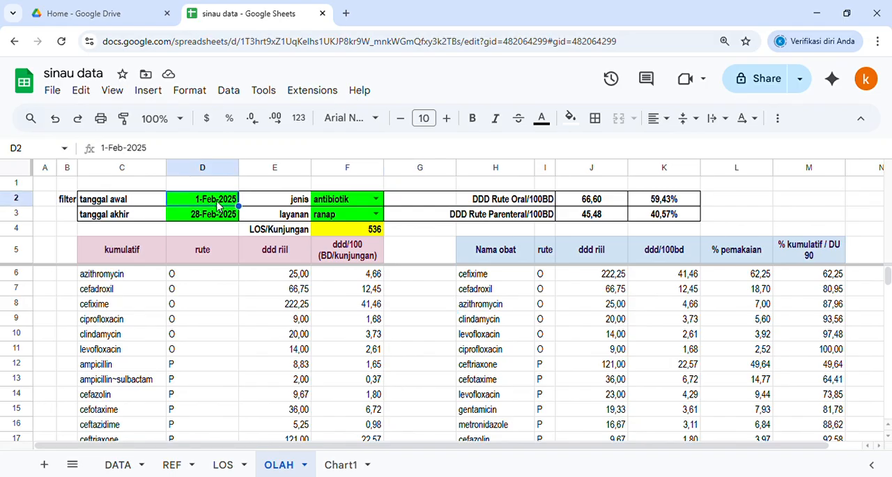
{"action": "double_click", "coordinate": [219, 202]}
{"action": "left_click", "coordinate": [248, 222]}
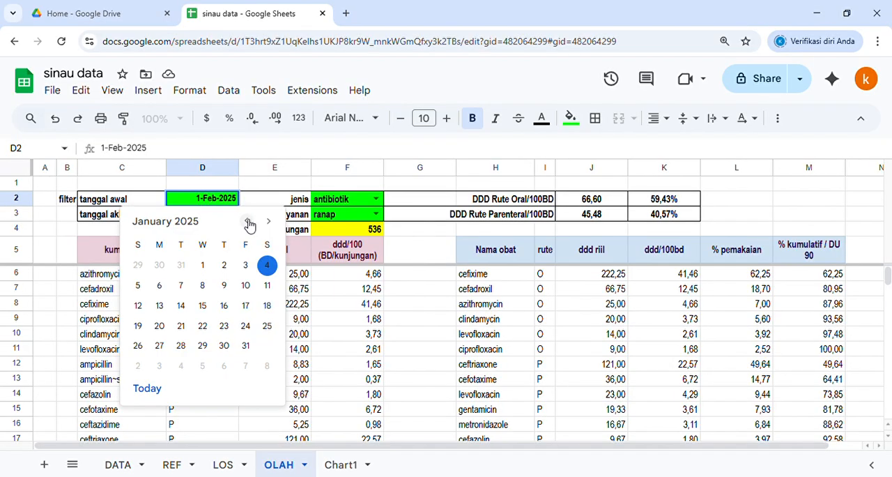
{"action": "left_click", "coordinate": [207, 264]}
{"action": "left_click", "coordinate": [212, 217]}
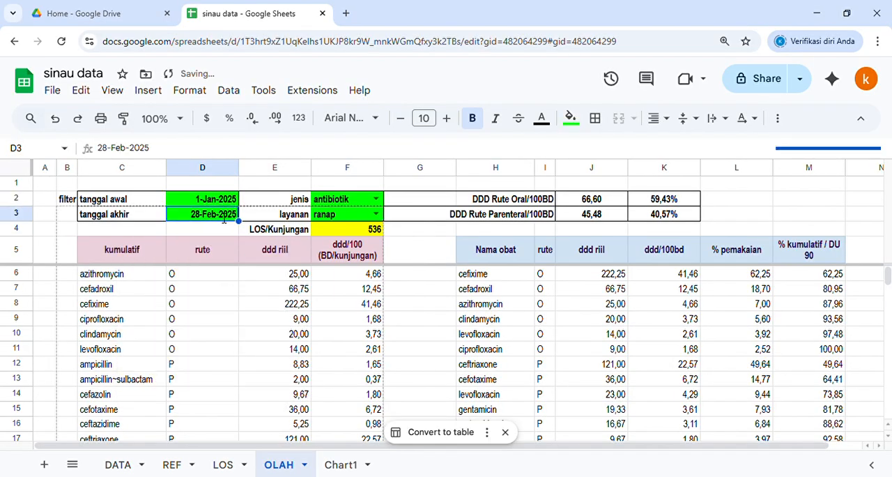
{"action": "double_click", "coordinate": [211, 217]}
{"action": "left_click", "coordinate": [268, 237]}
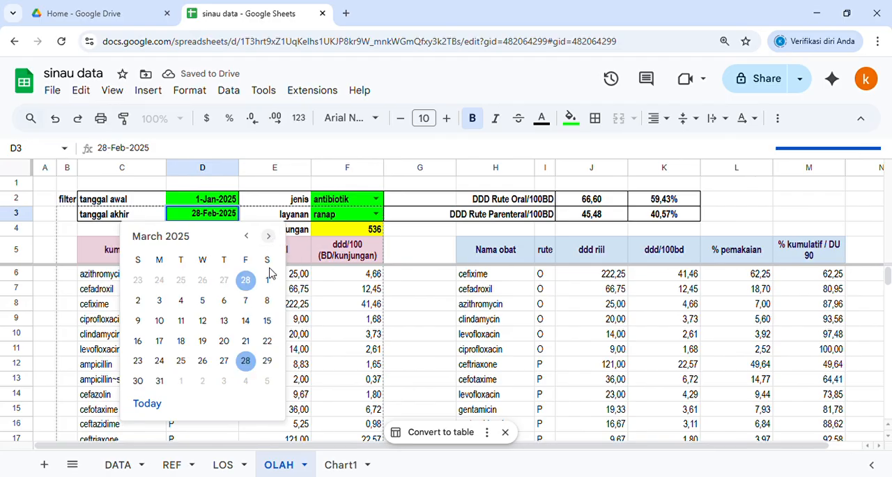
{"action": "left_click", "coordinate": [161, 381]}
{"action": "left_click", "coordinate": [143, 230]}
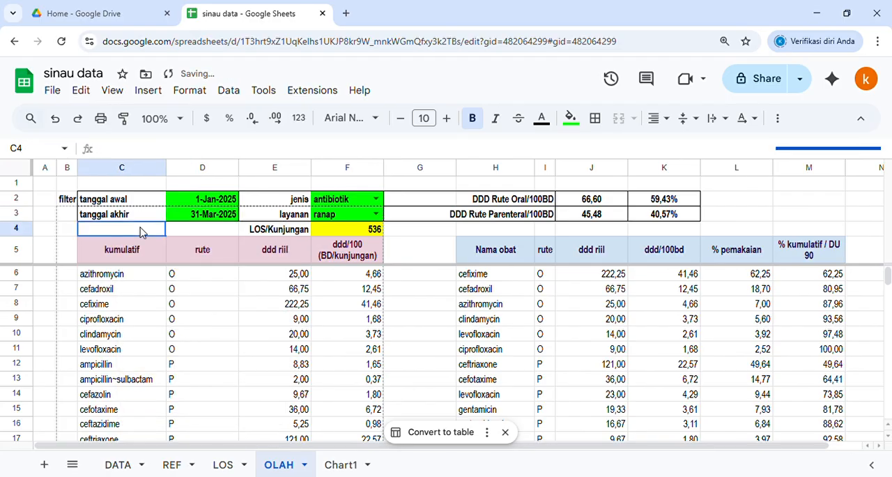
{"action": "left_click", "coordinate": [423, 202]}
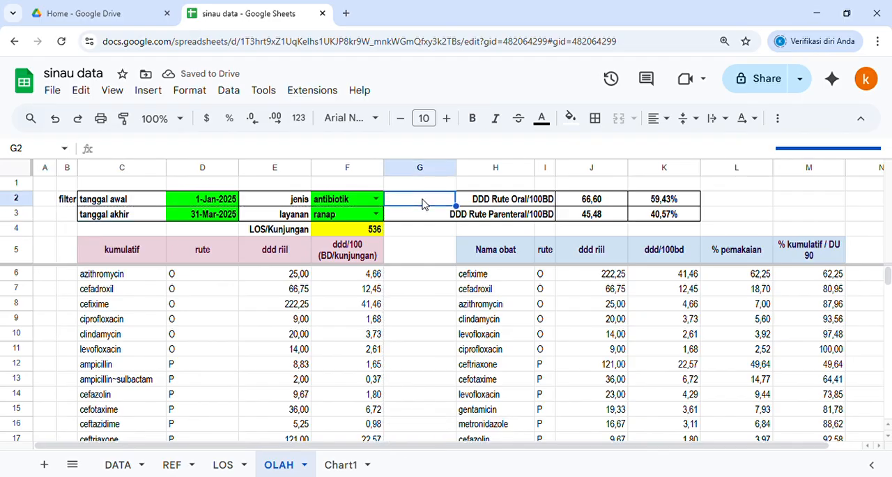
{"action": "left_click", "coordinate": [422, 230]}
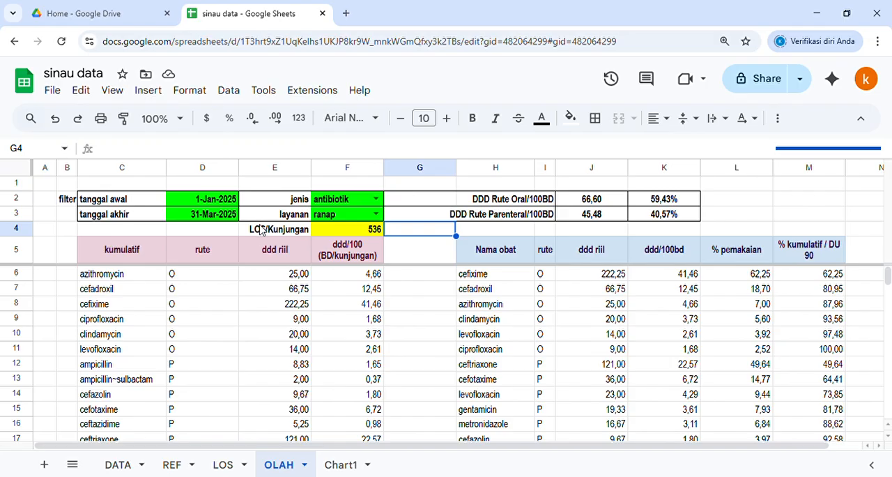
{"action": "left_click", "coordinate": [418, 250]}
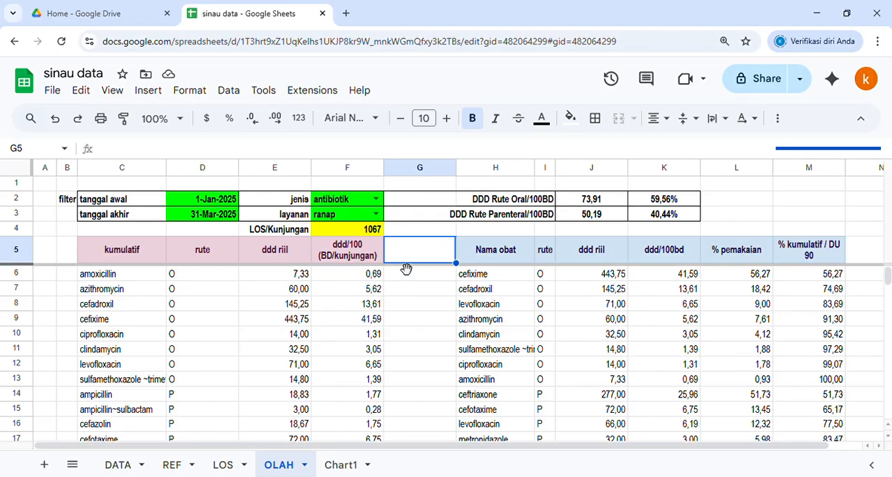
{"action": "left_click_drag", "start_coordinate": [414, 245], "coordinate": [414, 305]}
{"action": "left_click", "coordinate": [417, 277]}
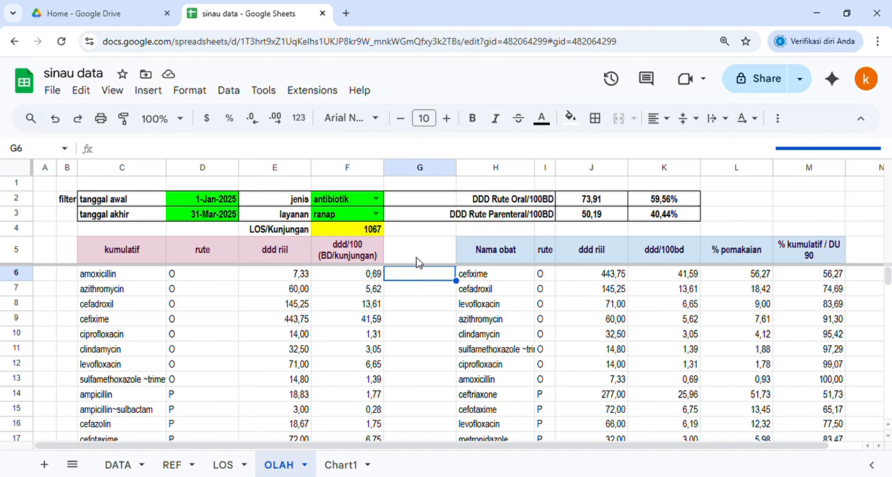
{"action": "left_click", "coordinate": [416, 258]}
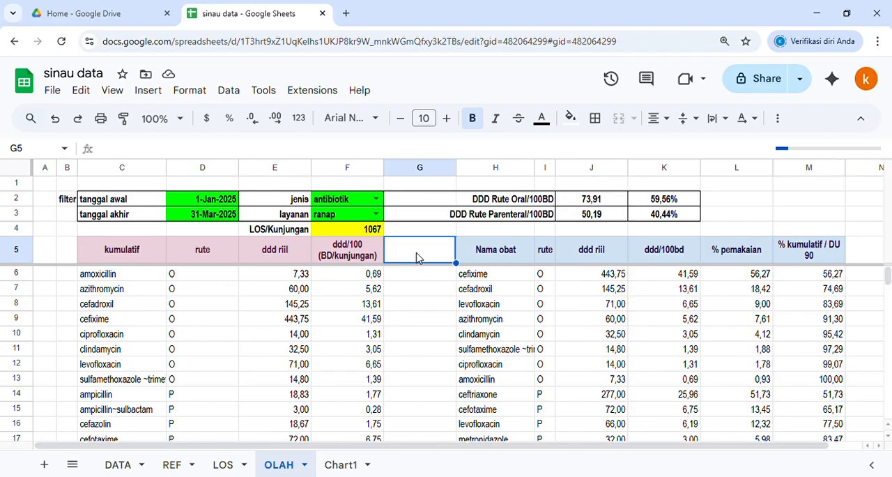